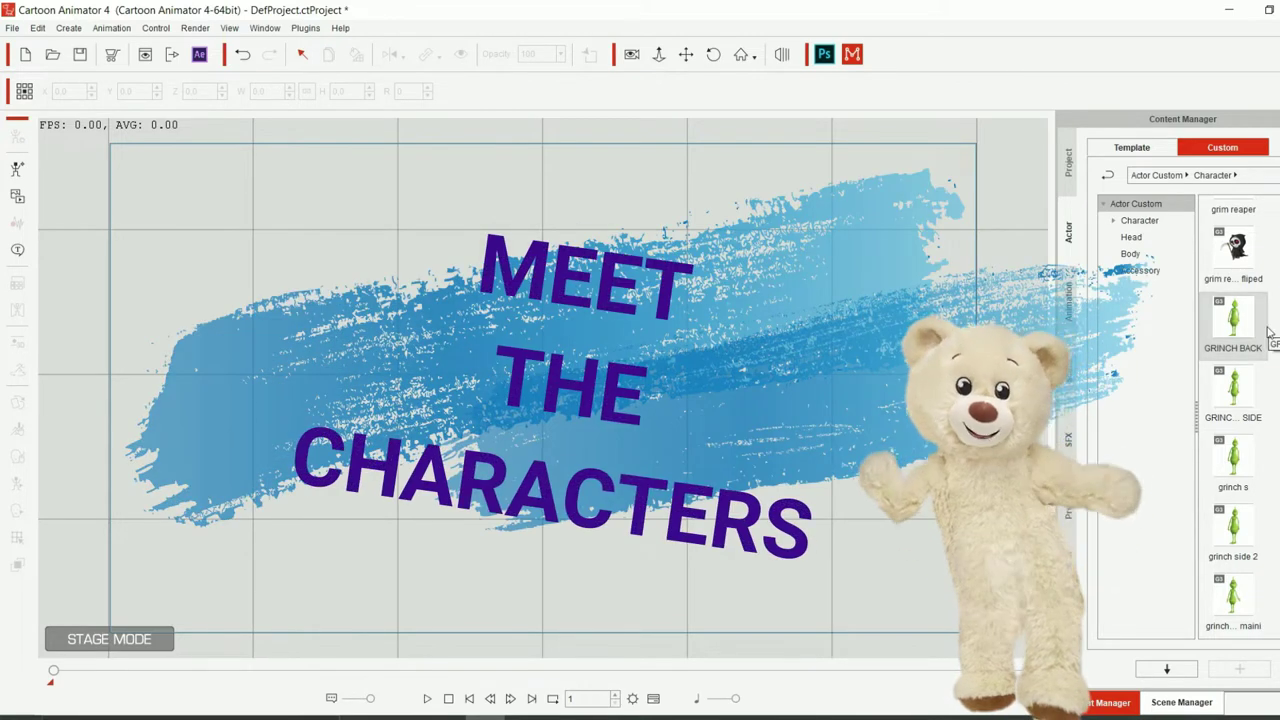
# - Add the front-facing Grinch to the stage, enlarge it to about 126%, and shift it up-right
pyautogui.moveTo(1233, 595)
pyautogui.mouseDown()
pyautogui.moveTo(915, 560)
pyautogui.moveTo(285, 396)
pyautogui.mouseUp()
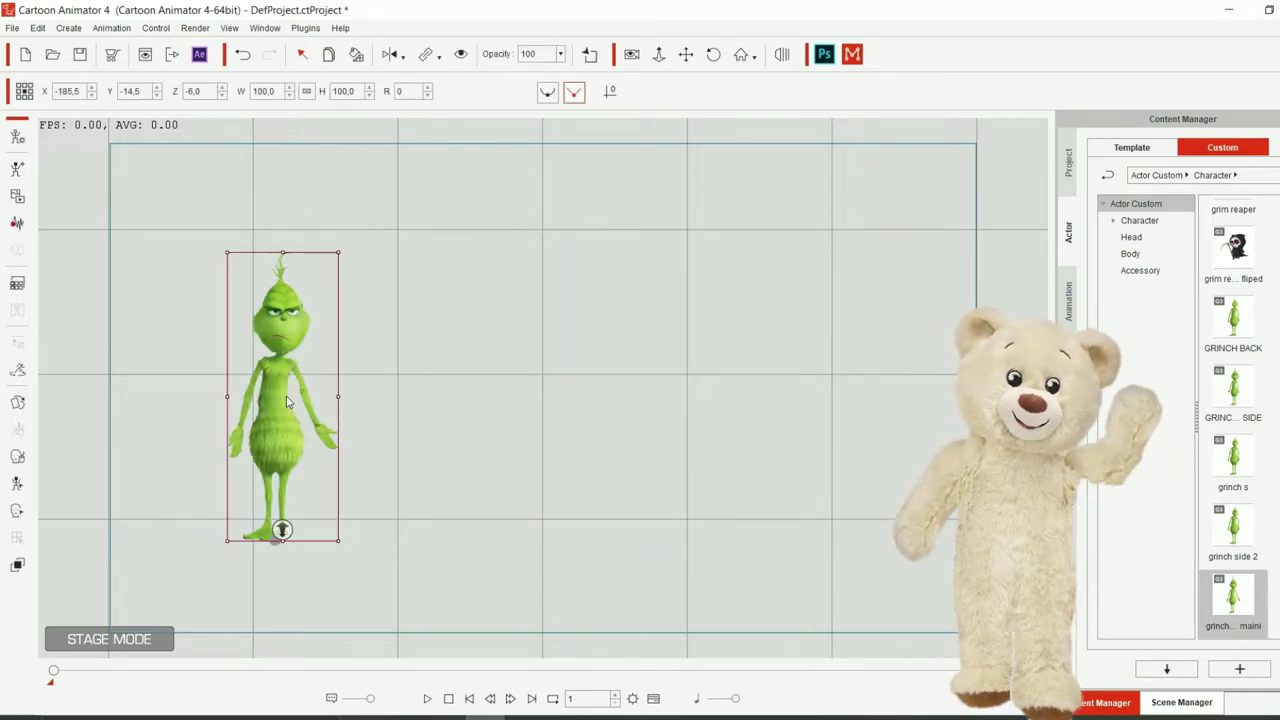
pyautogui.moveTo(338, 252); pyautogui.dragTo(425, 192)
pyautogui.moveTo(306, 297); pyautogui.dragTo(351, 283)
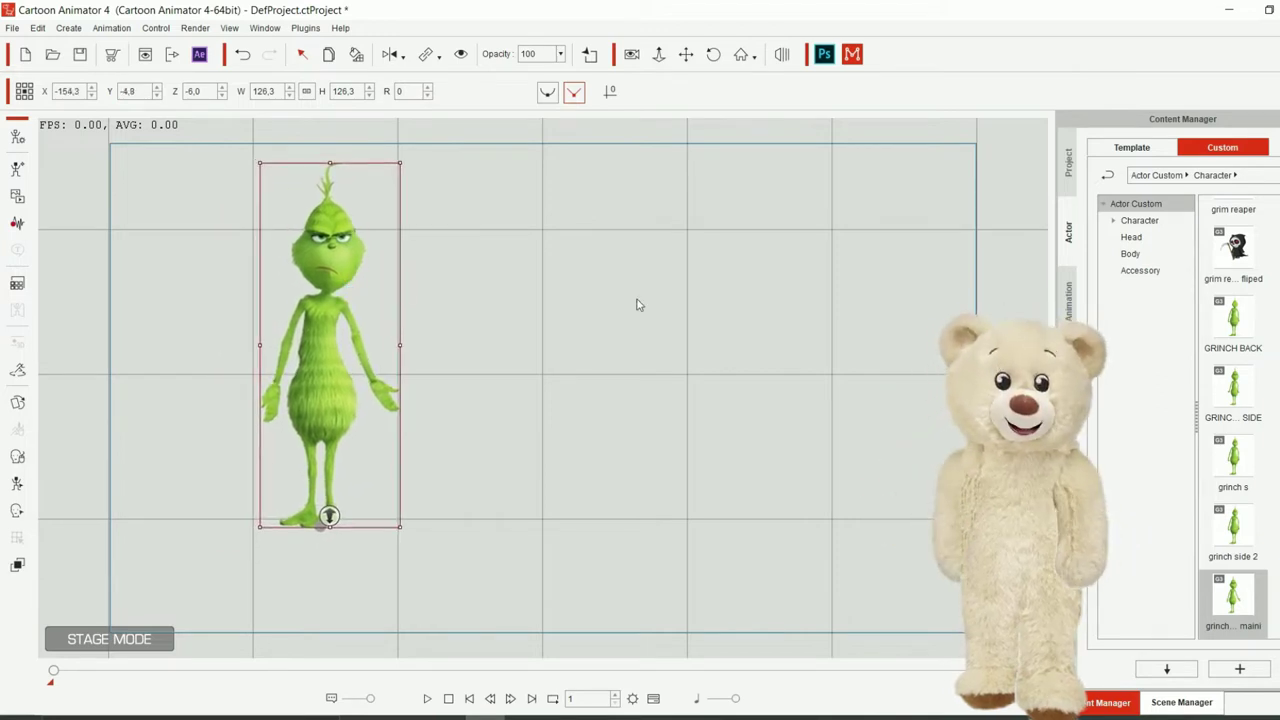
# - Add the back-view Grinch, enlarge it, and place it beside the first Grinch
pyautogui.moveTo(1261, 348); pyautogui.dragTo(427, 412)
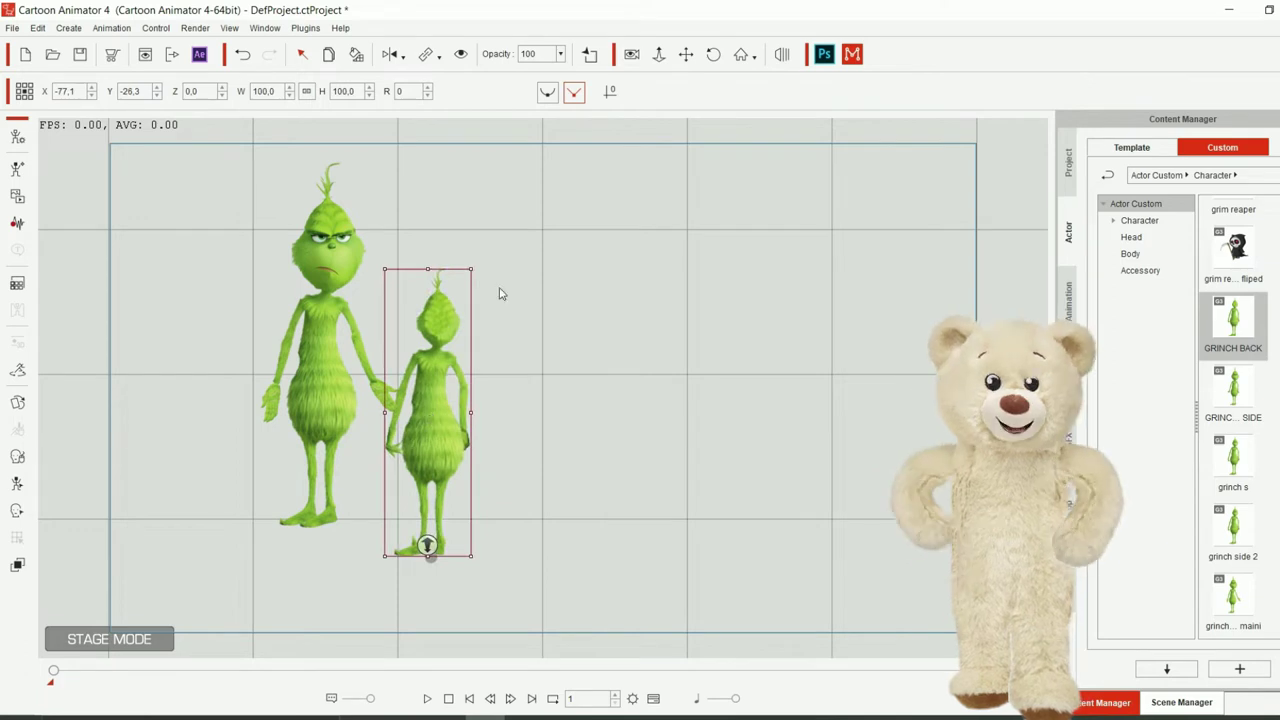
pyautogui.moveTo(466, 271); pyautogui.dragTo(570, 186)
pyautogui.moveTo(443, 325); pyautogui.dragTo(486, 294)
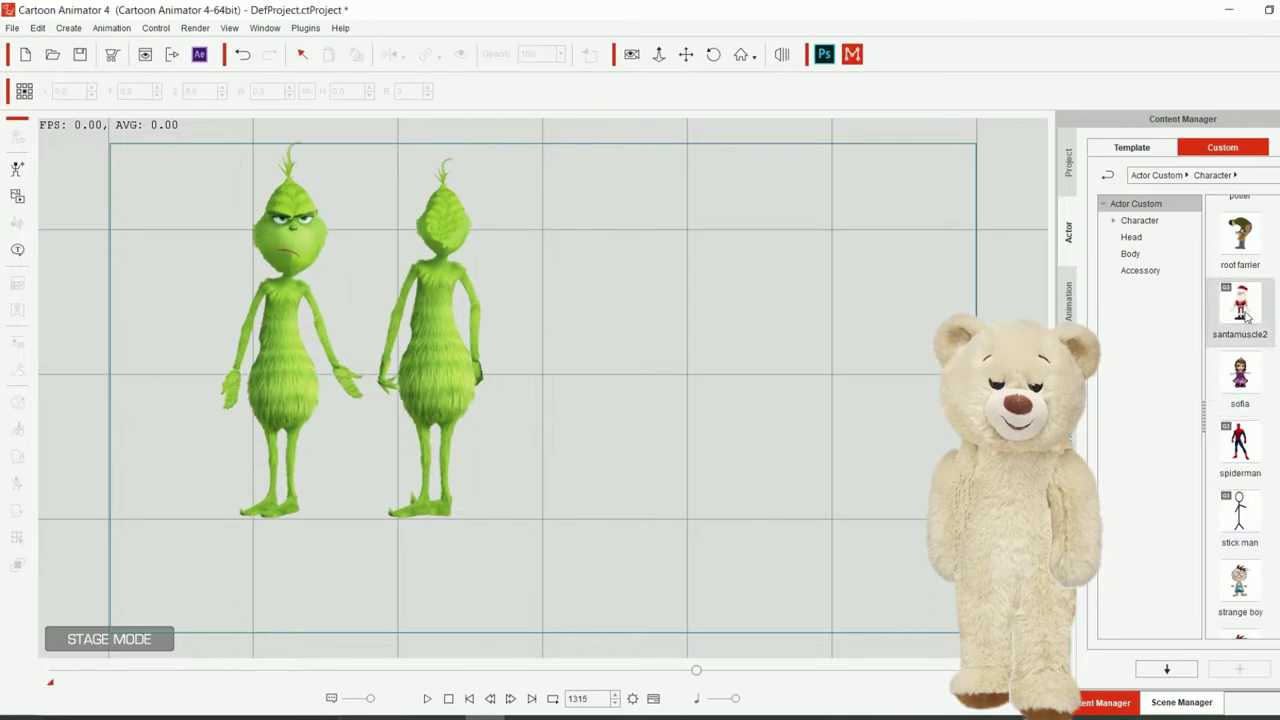
# - Place the santamuscle2 Santa right of the Grinches and scale him up to about 170%
pyautogui.moveTo(1246, 317); pyautogui.dragTo(677, 345)
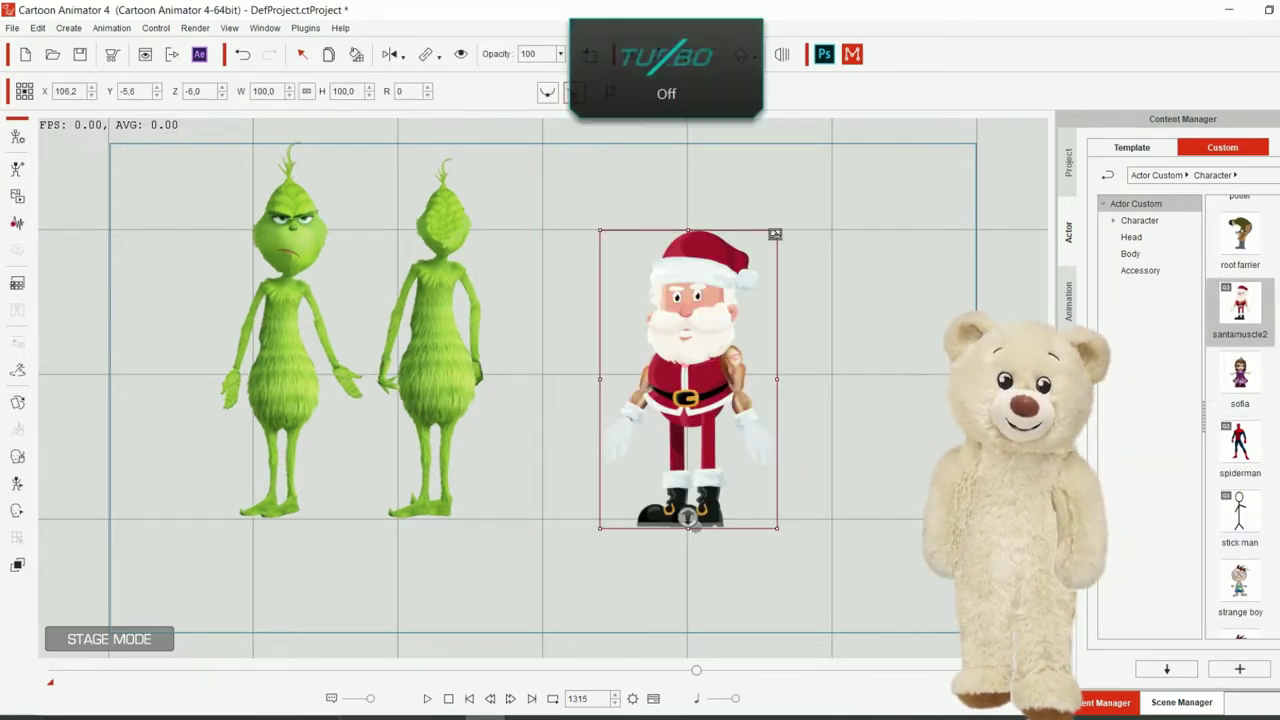
pyautogui.moveTo(774, 234); pyautogui.dragTo(853, 186)
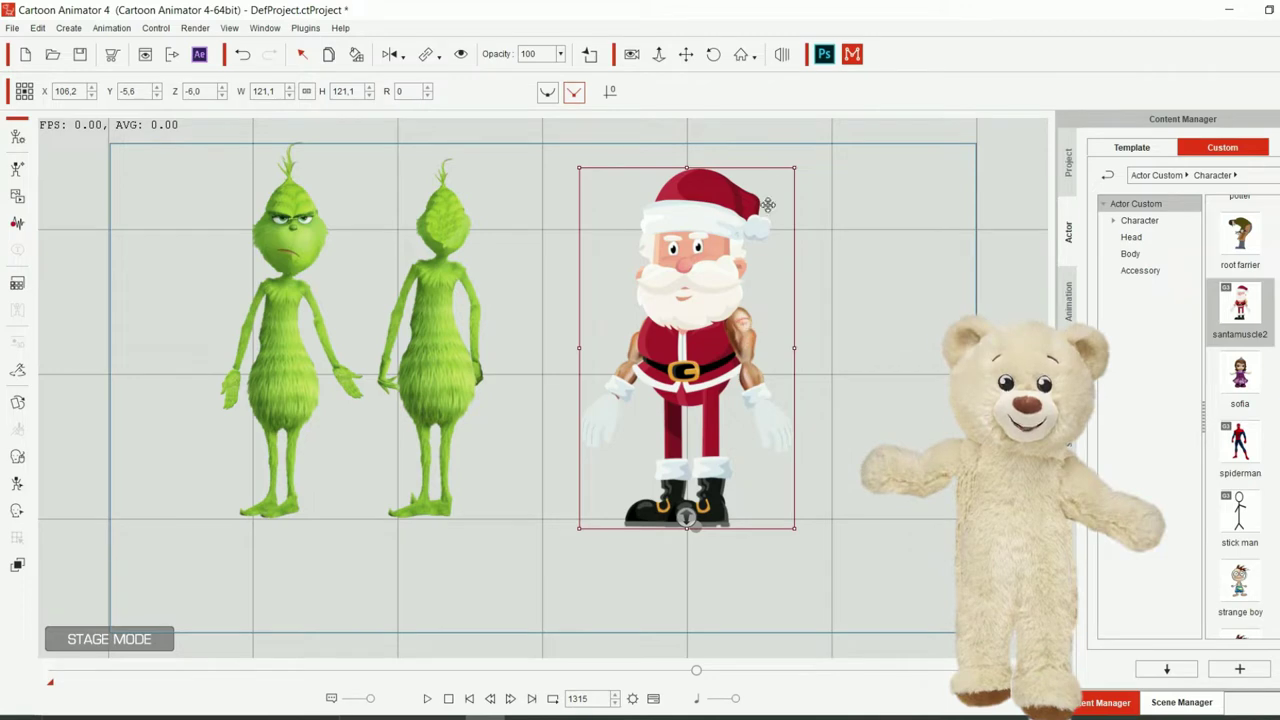
pyautogui.moveTo(790, 169); pyautogui.dragTo(1108, 97)
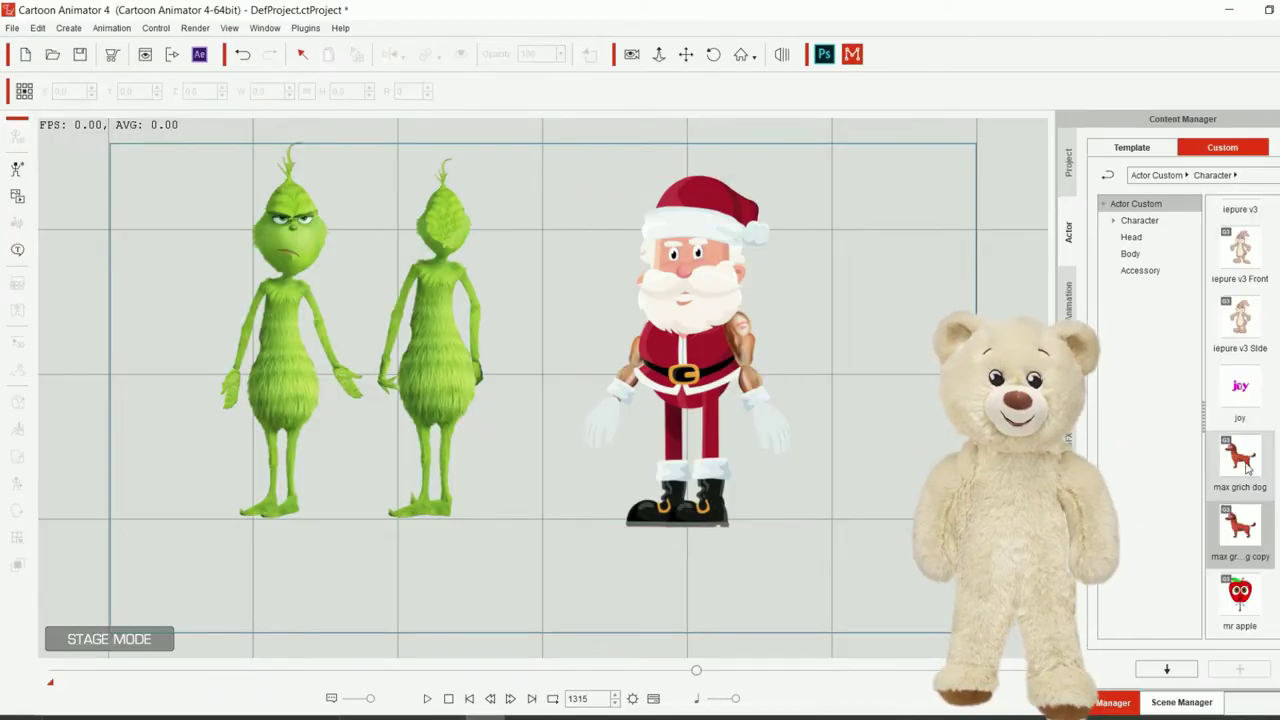
# - Add the max grich dog at 65.5% size, Z raised to 285, below the Grinches
pyautogui.scroll(-5, 1240, 450)
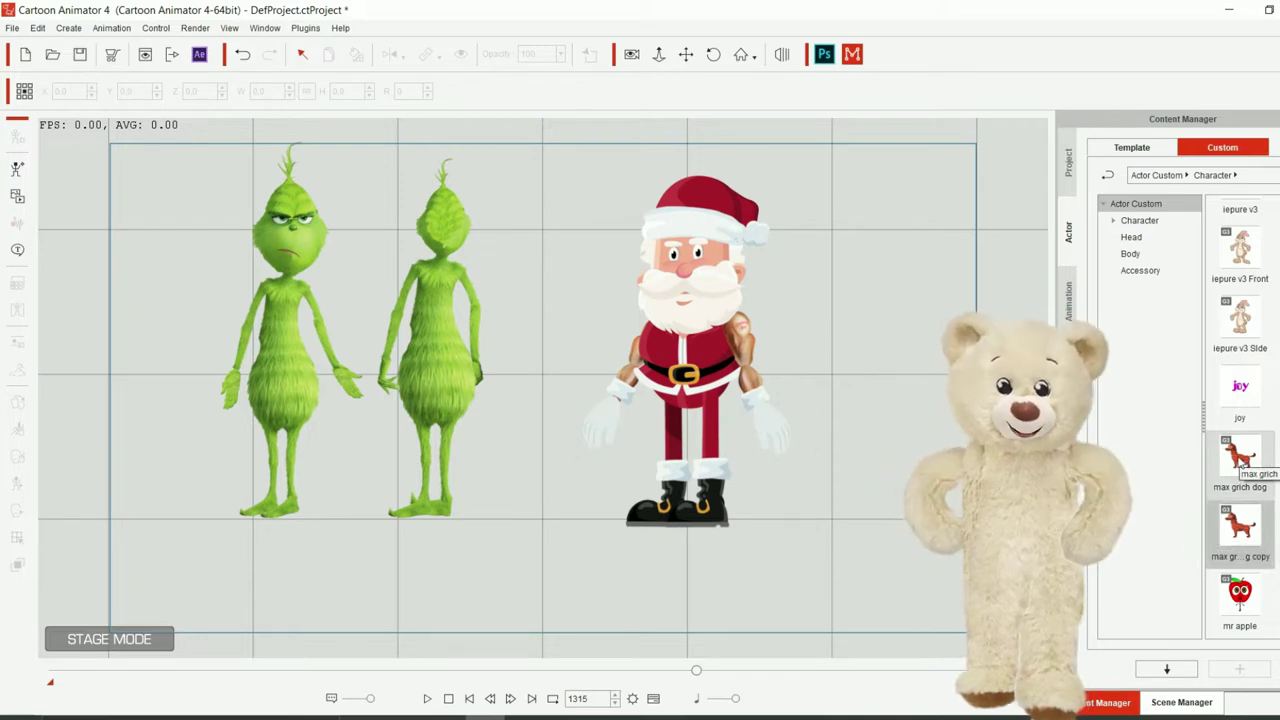
pyautogui.moveTo(1249, 458); pyautogui.dragTo(492, 517)
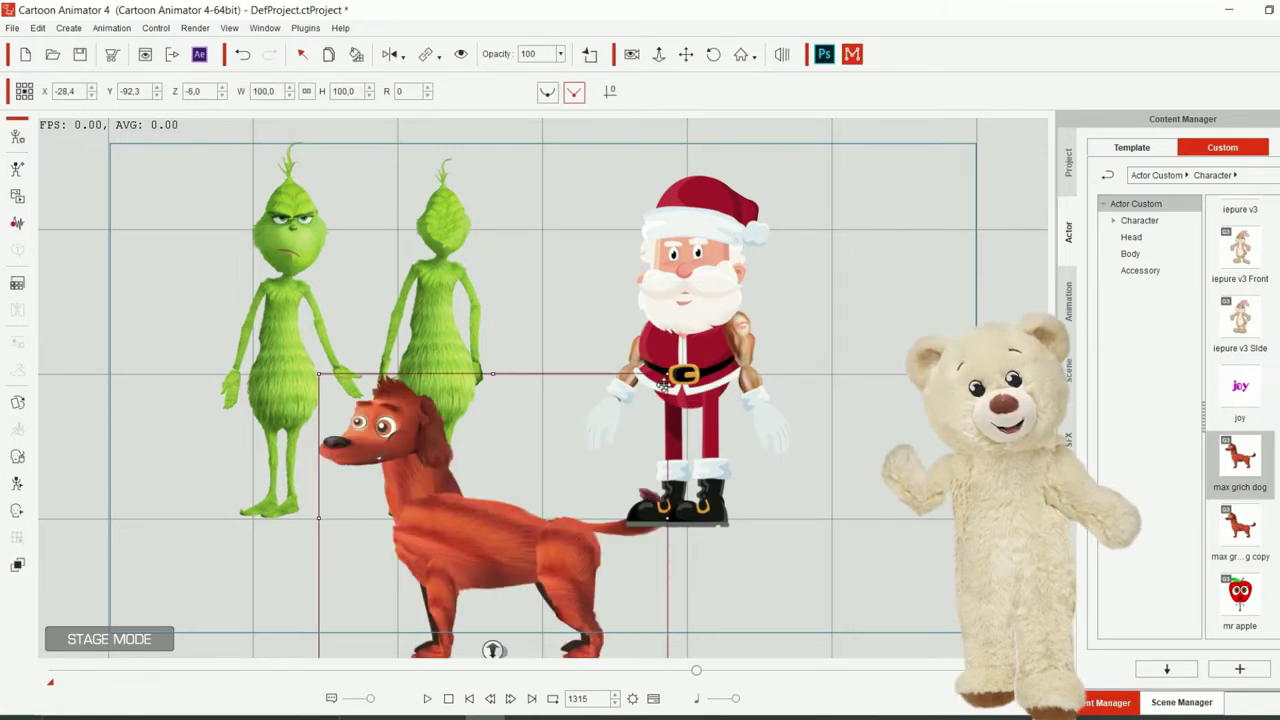
pyautogui.moveTo(667, 378); pyautogui.dragTo(543, 423)
pyautogui.moveTo(543, 549); pyautogui.dragTo(586, 517)
pyautogui.moveTo(501, 651); pyautogui.dragTo(511, 668)
pyautogui.moveTo(558, 595); pyautogui.dragTo(460, 561)
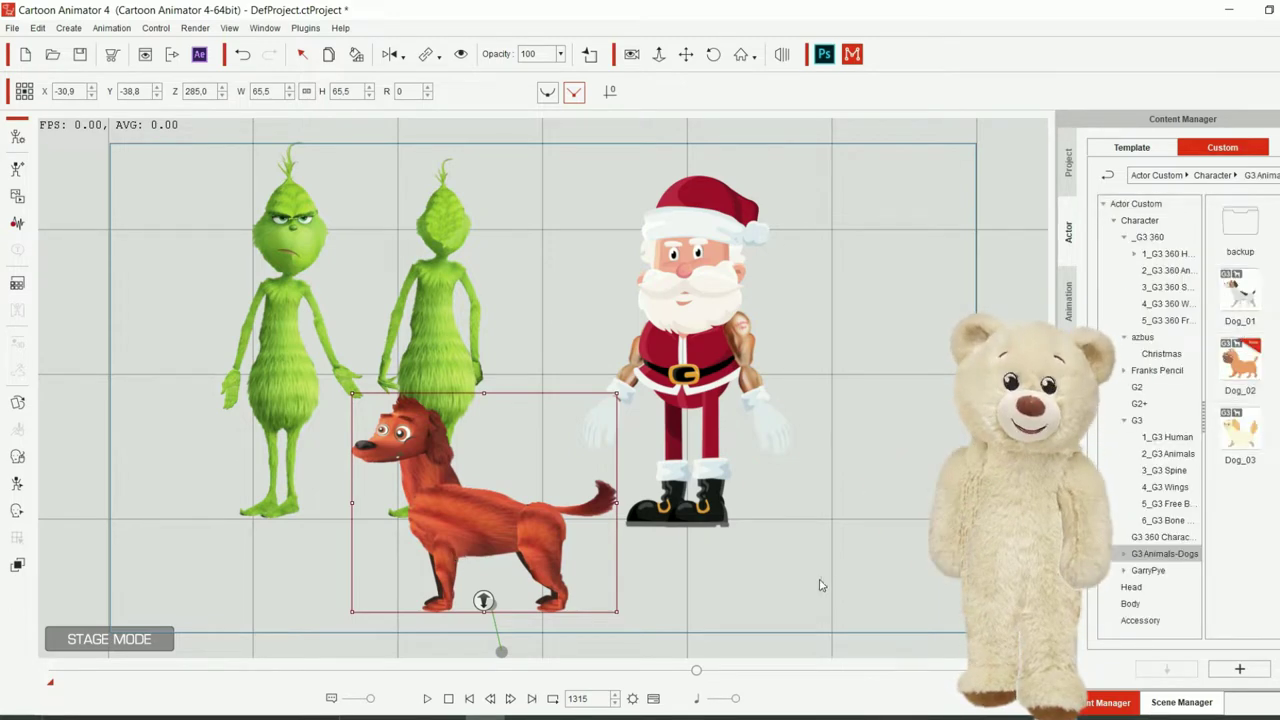
# - Add Dog_01 from G3 Animals-Dogs, scaled to 172.9% and brought in front of Santa's legs
pyautogui.click(806, 567)
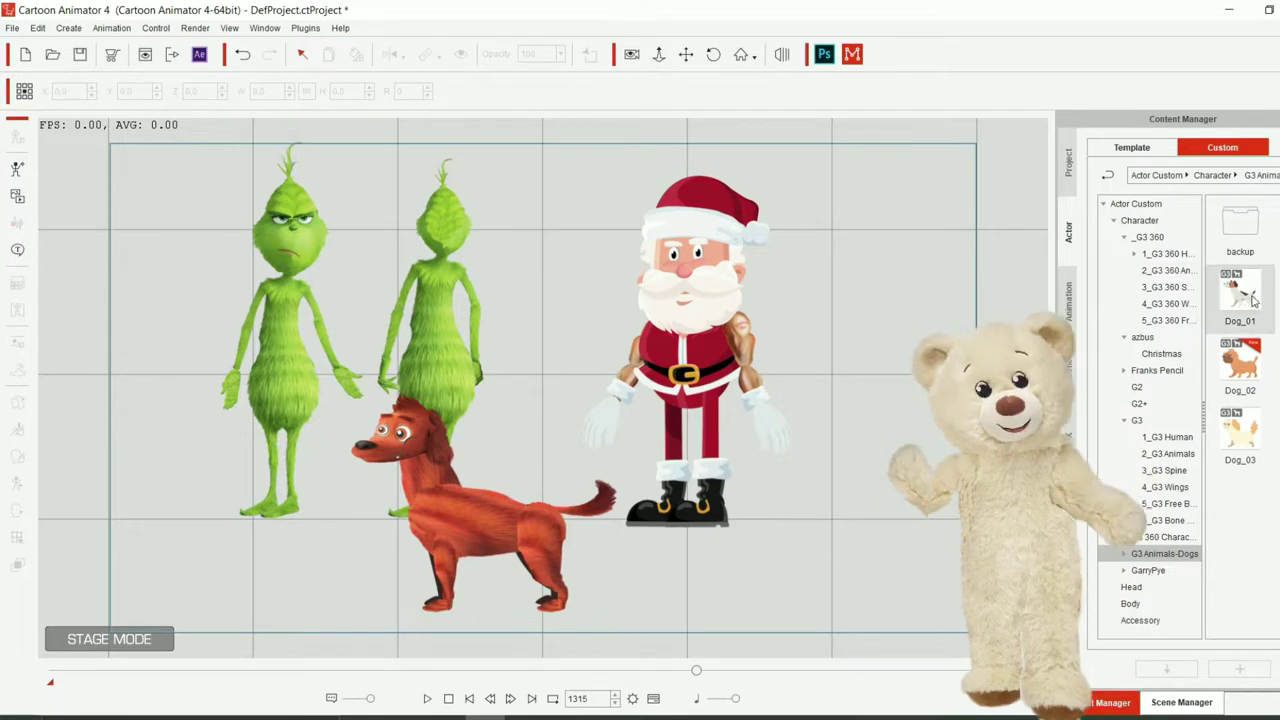
pyautogui.moveTo(1253, 300); pyautogui.dragTo(706, 537)
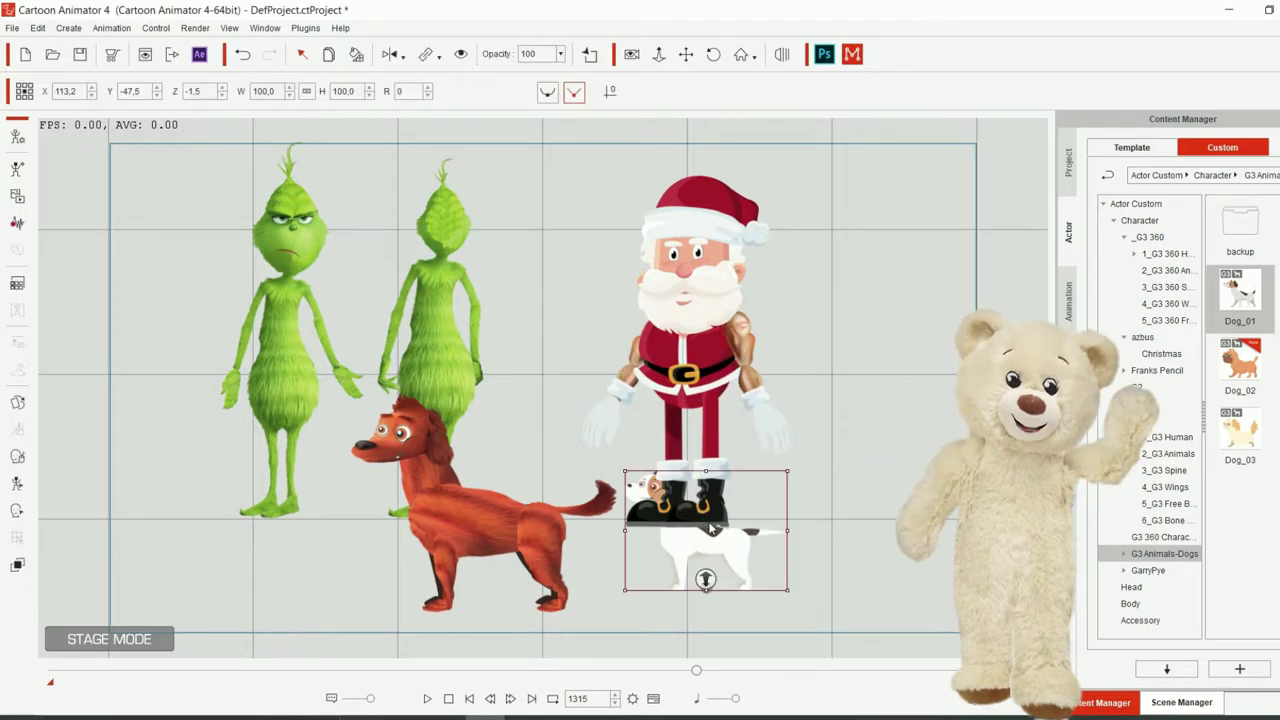
pyautogui.moveTo(788, 530); pyautogui.dragTo(830, 485)
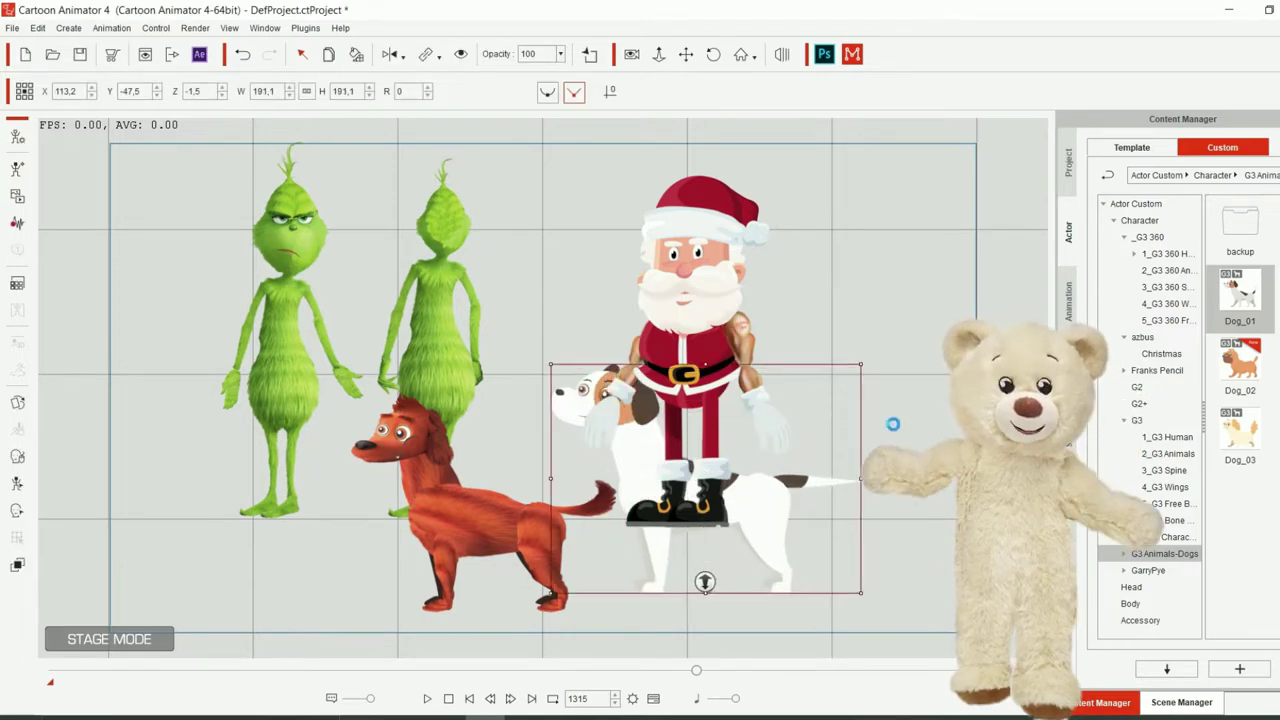
pyautogui.moveTo(705, 582); pyautogui.dragTo(720, 603)
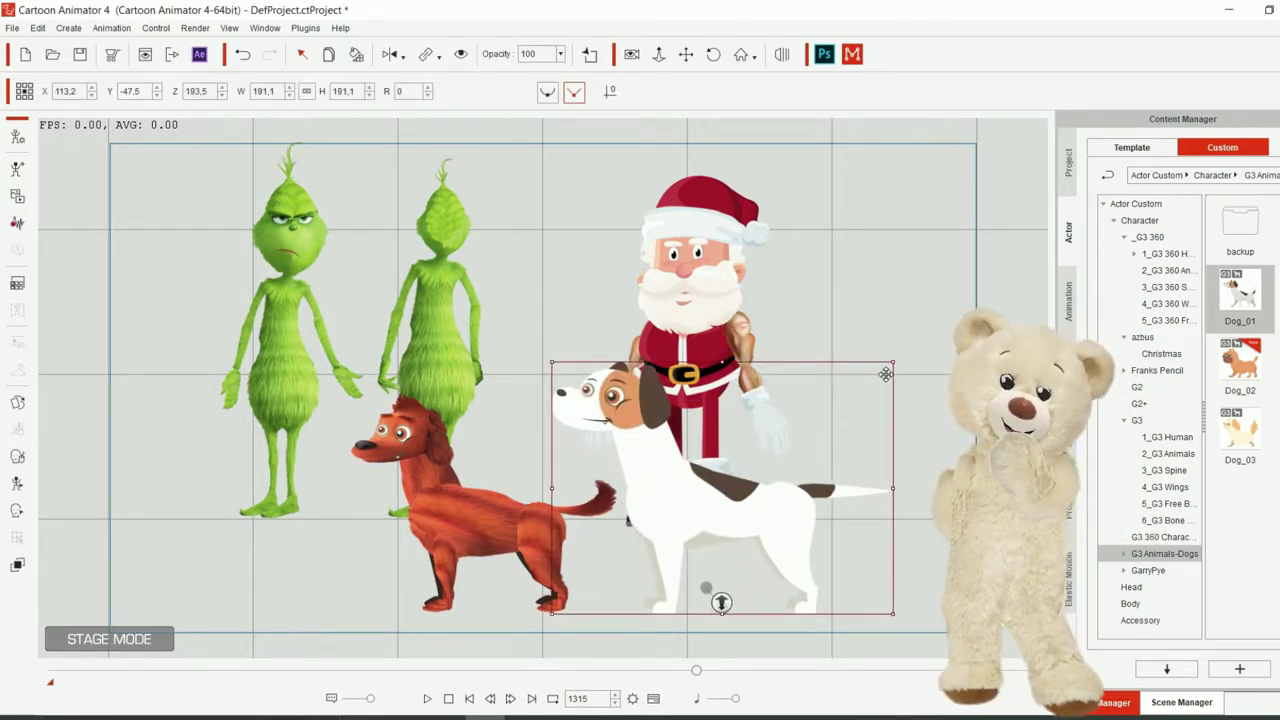
pyautogui.moveTo(800, 466); pyautogui.dragTo(851, 480)
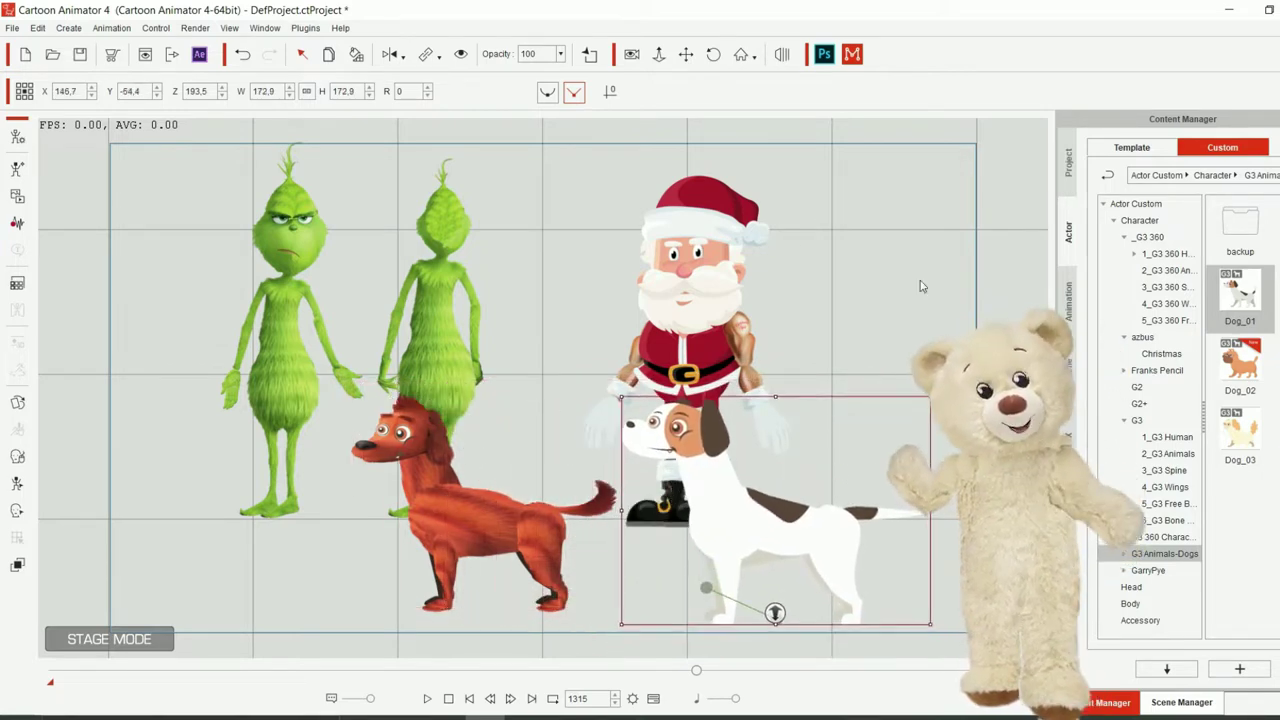
# - Place the deer_S reindeer from the Christmas folder just right of Santa at 100% size
pyautogui.click(1160, 353)
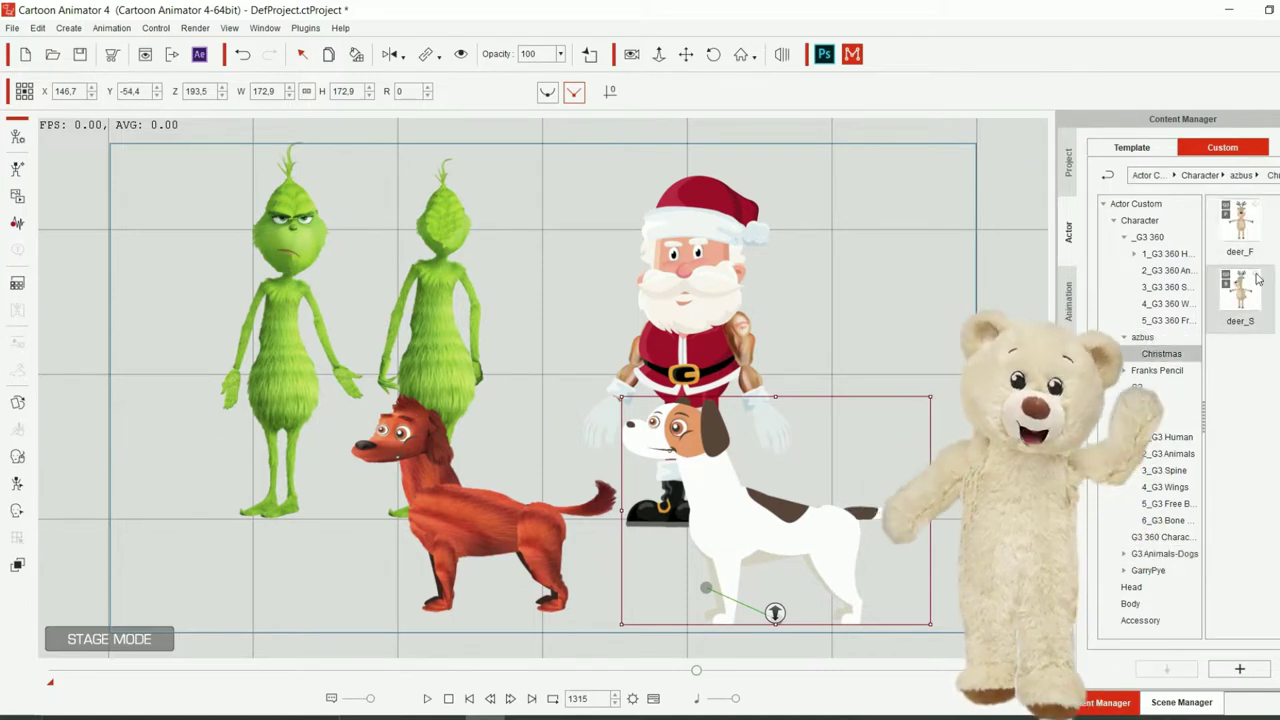
pyautogui.moveTo(1247, 276); pyautogui.dragTo(826, 247)
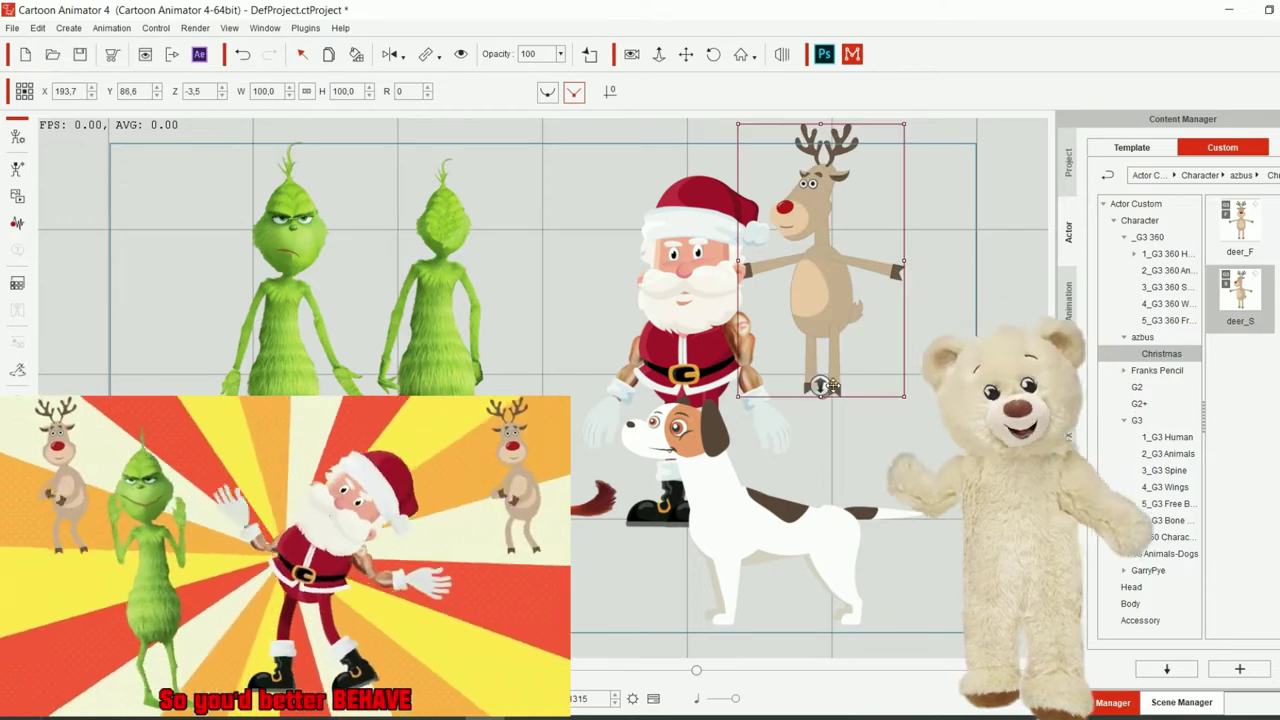
pyautogui.moveTo(822, 385); pyautogui.dragTo(891, 330)
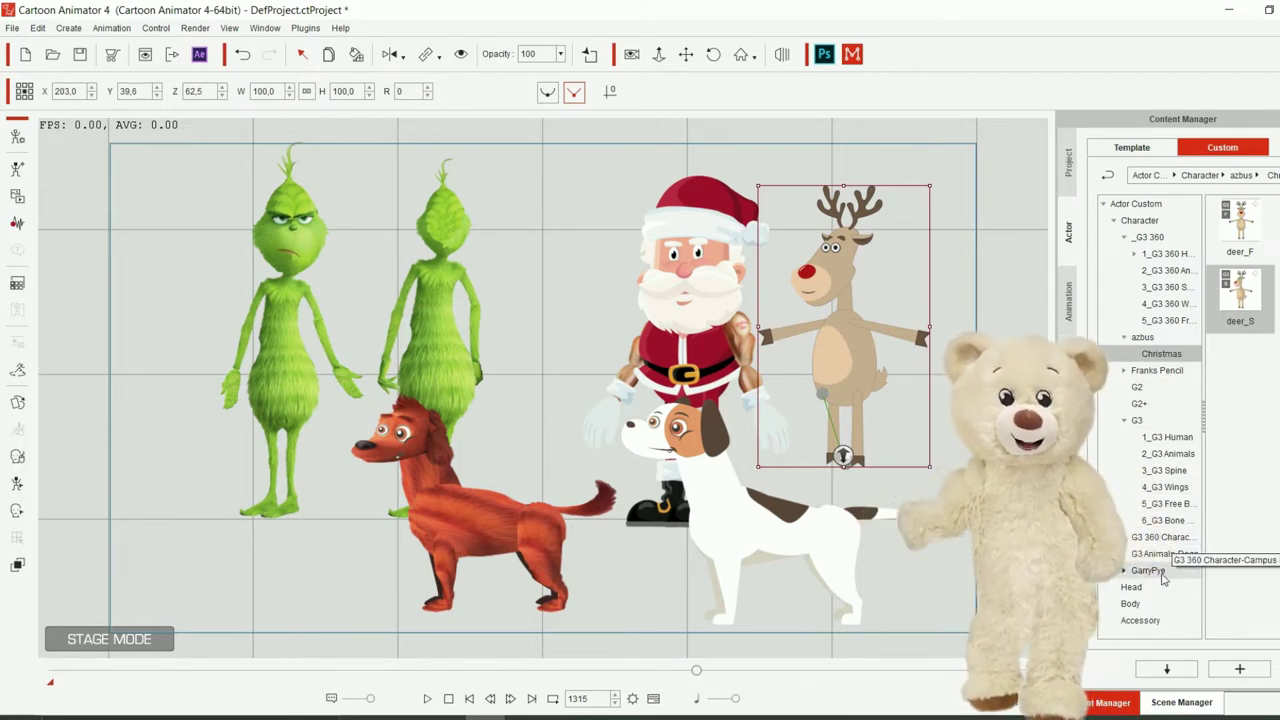
# - Add the slim Santa at about 110%, shifted left, then drag in the Human Bone Hand_S2 template
pyautogui.moveTo(1128, 670); pyautogui.dragTo(552, 345)
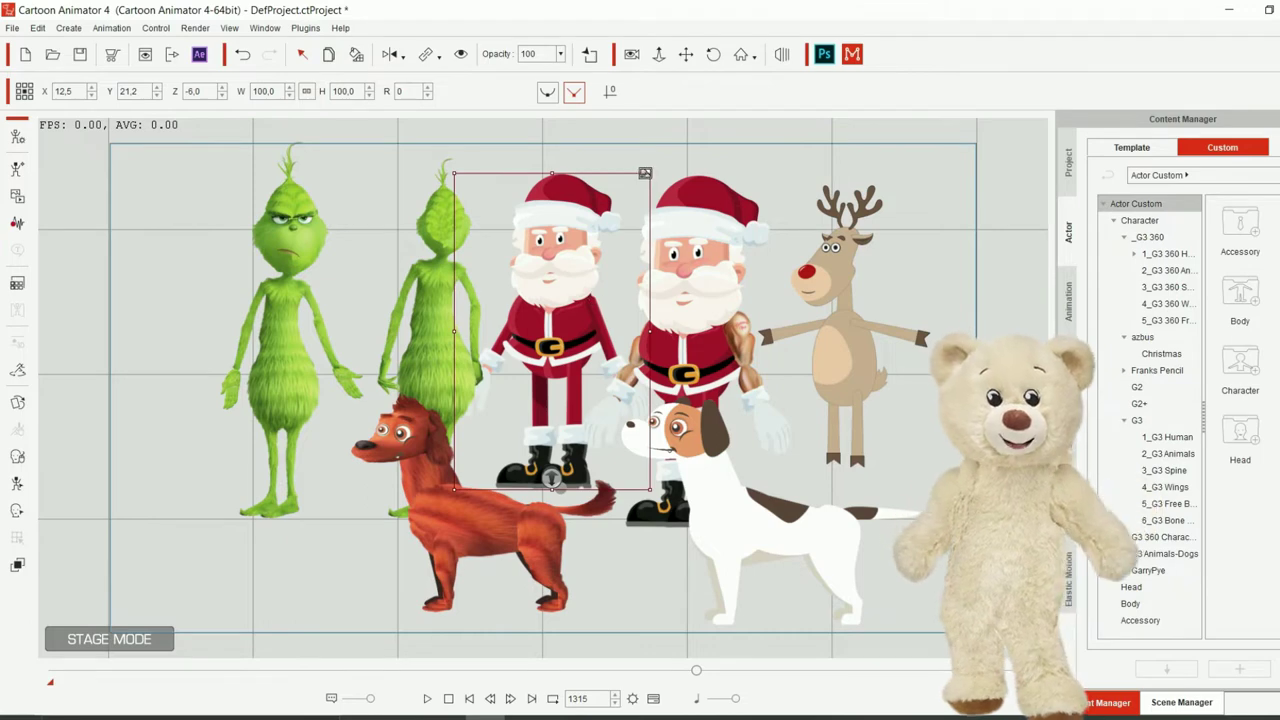
pyautogui.moveTo(656, 170); pyautogui.dragTo(659, 140)
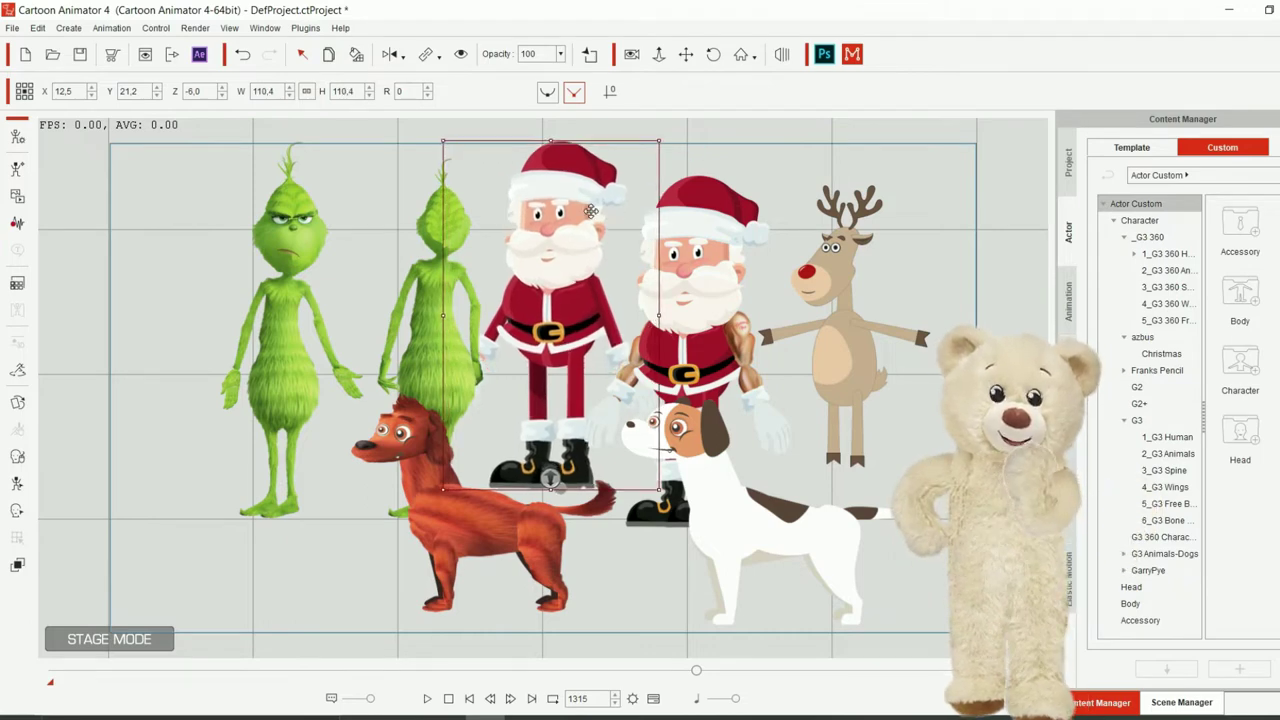
pyautogui.moveTo(579, 229)
pyautogui.mouseDown()
pyautogui.moveTo(565, 253)
pyautogui.moveTo(565, 210)
pyautogui.moveTo(573, 243)
pyautogui.mouseUp()
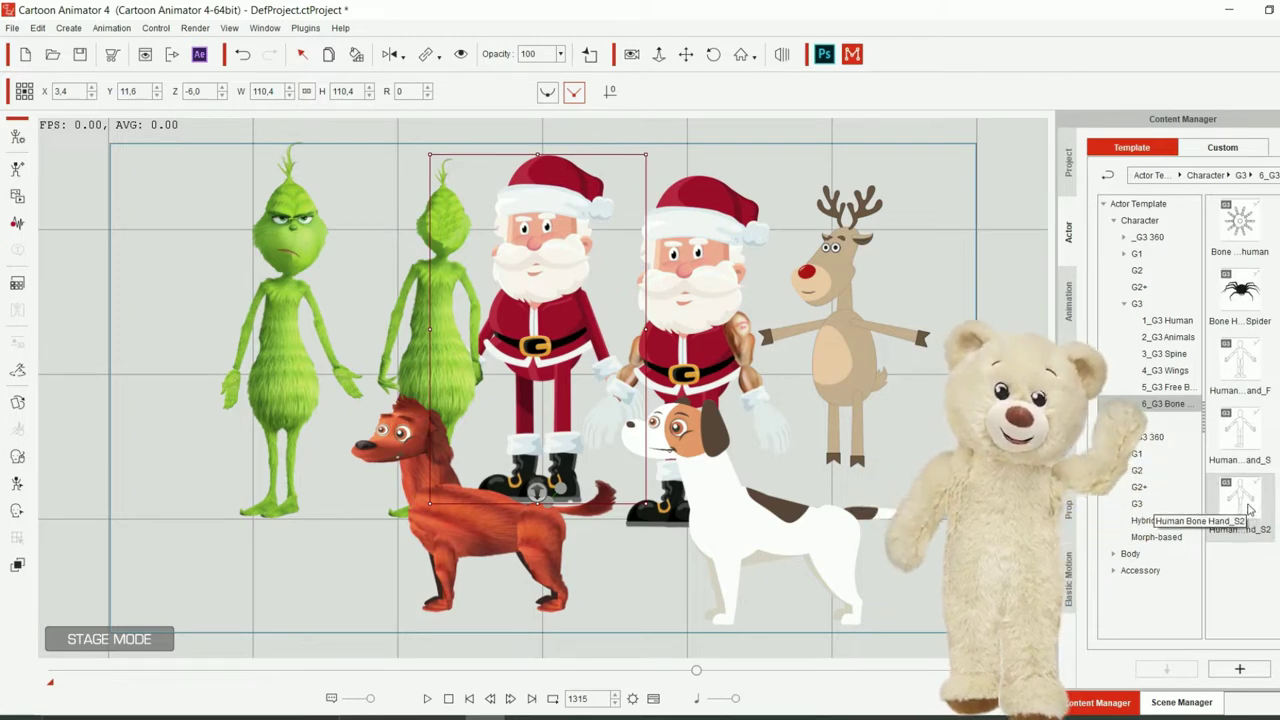
pyautogui.moveTo(1256, 508); pyautogui.dragTo(143, 329)
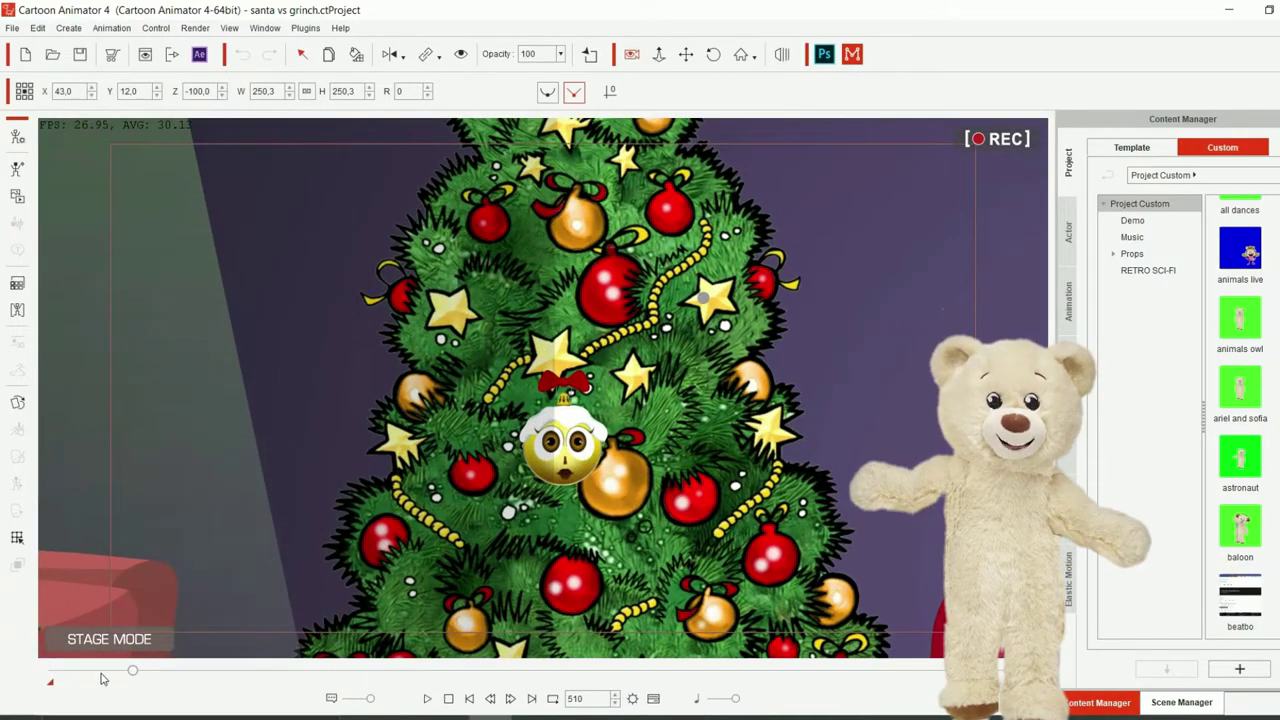
# - Preview the living-room scene from frame 244 in 3D view, then play it in camera view
pyautogui.click(90, 671)
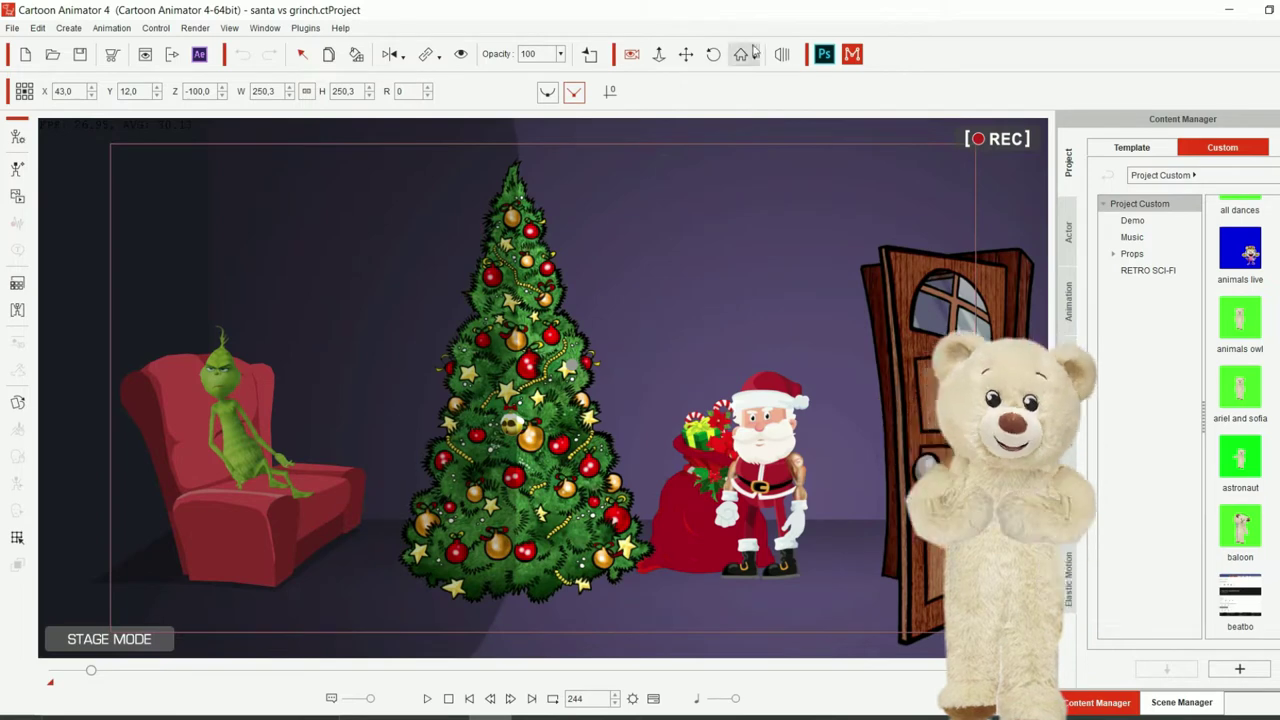
pyautogui.click(783, 54)
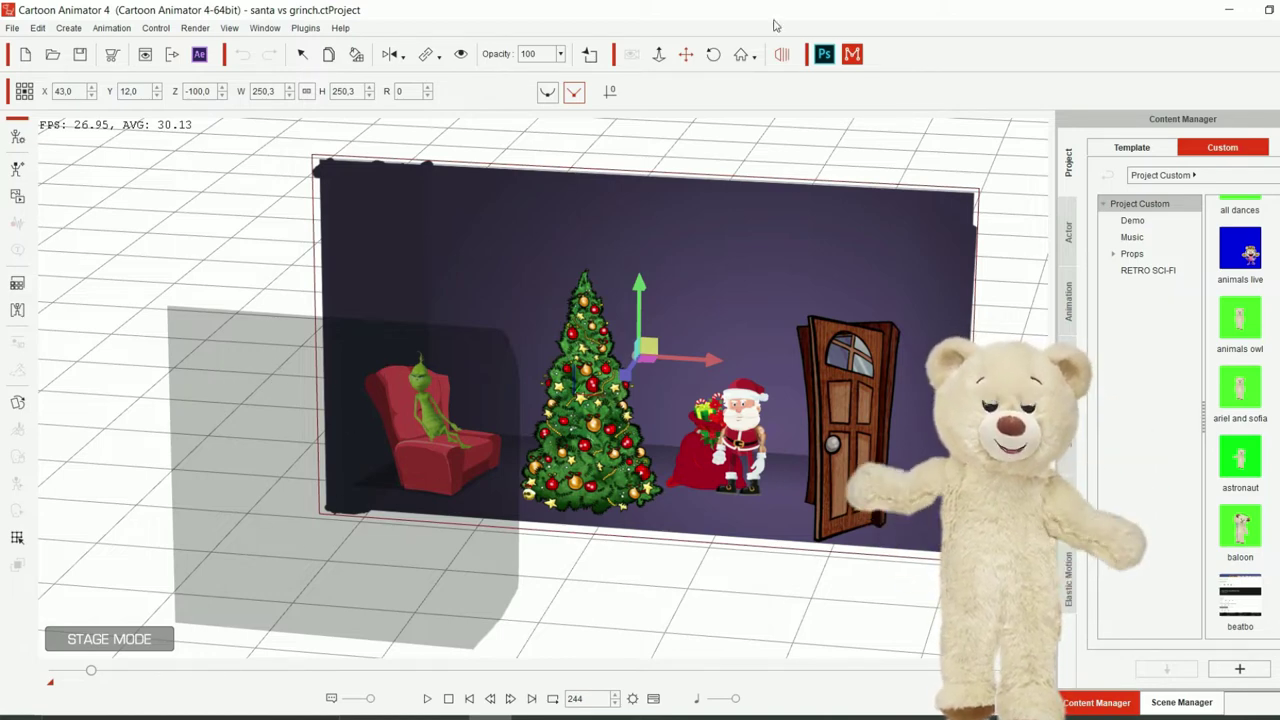
pyautogui.click(660, 54)
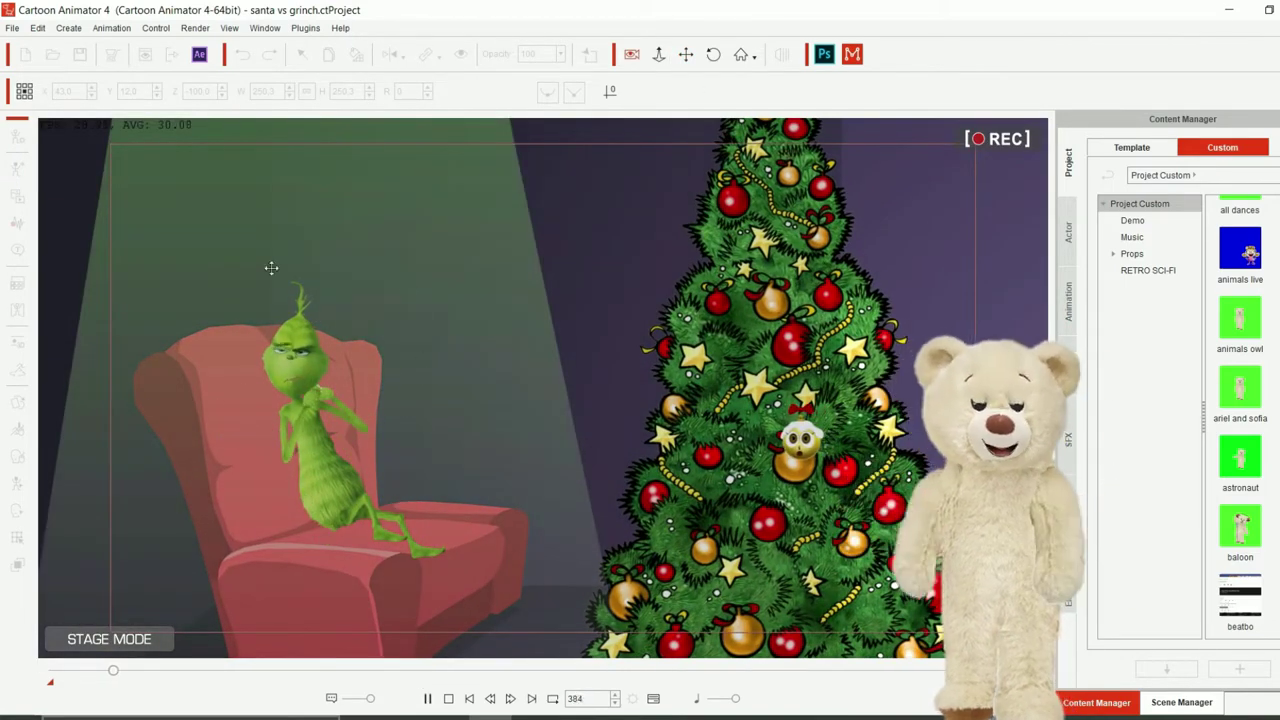
pyautogui.press('space')
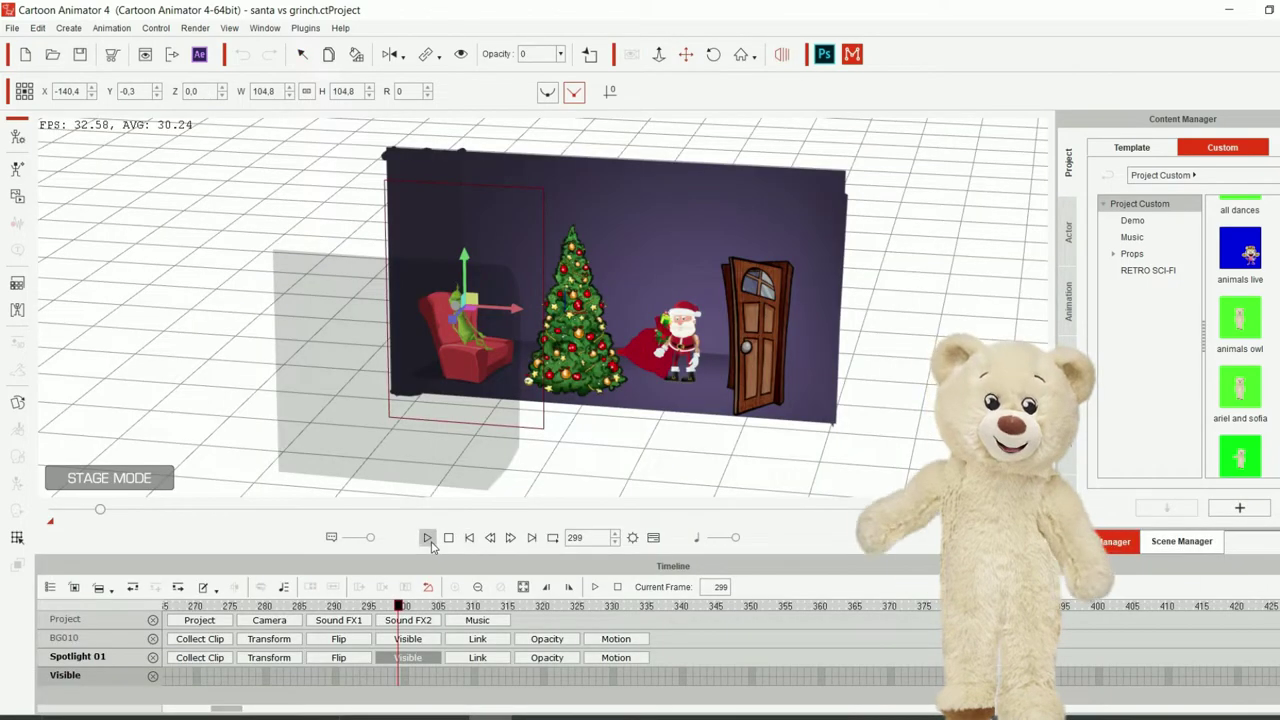
pyautogui.click(431, 542)
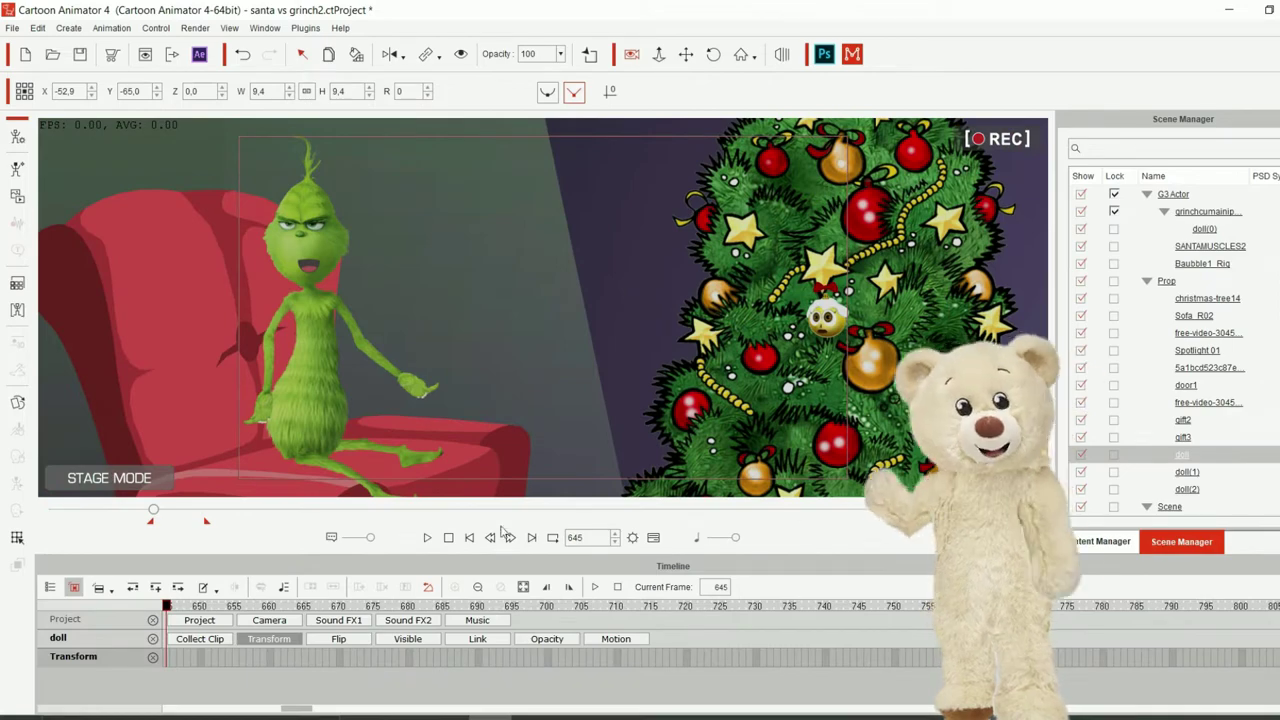
# - Play the hacker Grinch laptop scene from frame 2598, stopping it around frame 2584
pyautogui.click(428, 538)
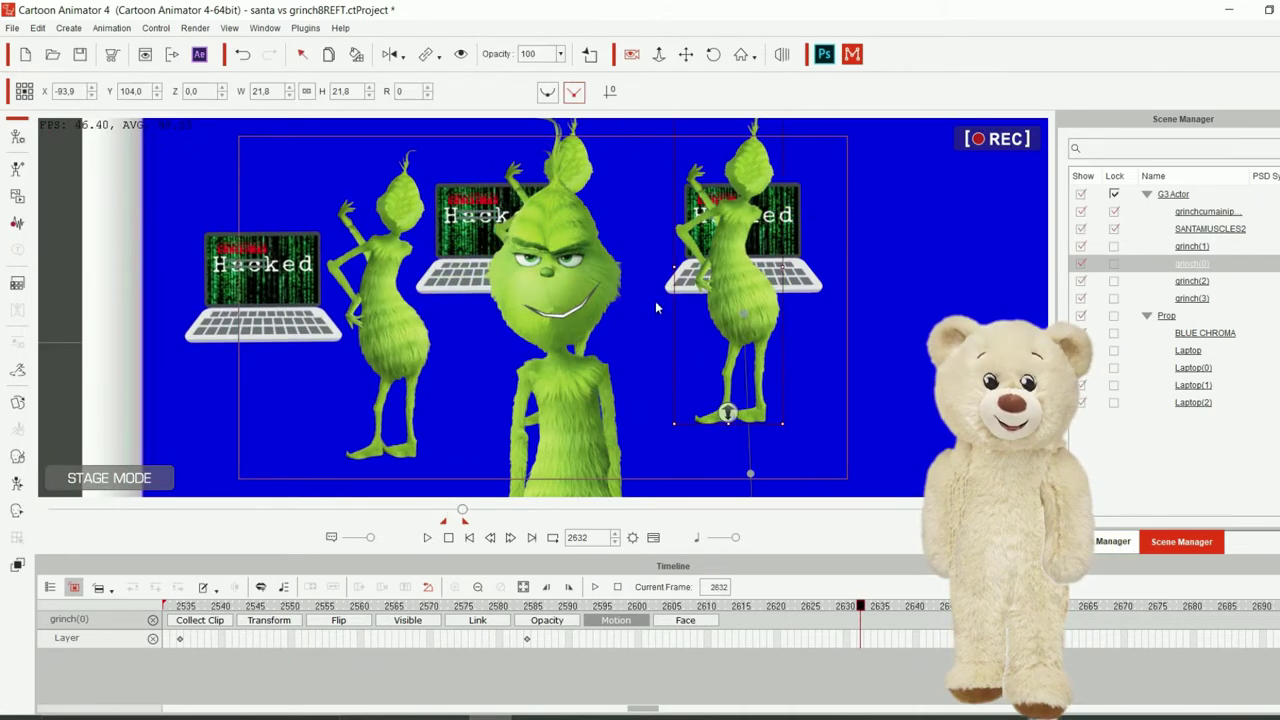
pyautogui.moveTo(464, 512); pyautogui.dragTo(456, 511)
pyautogui.press('space')
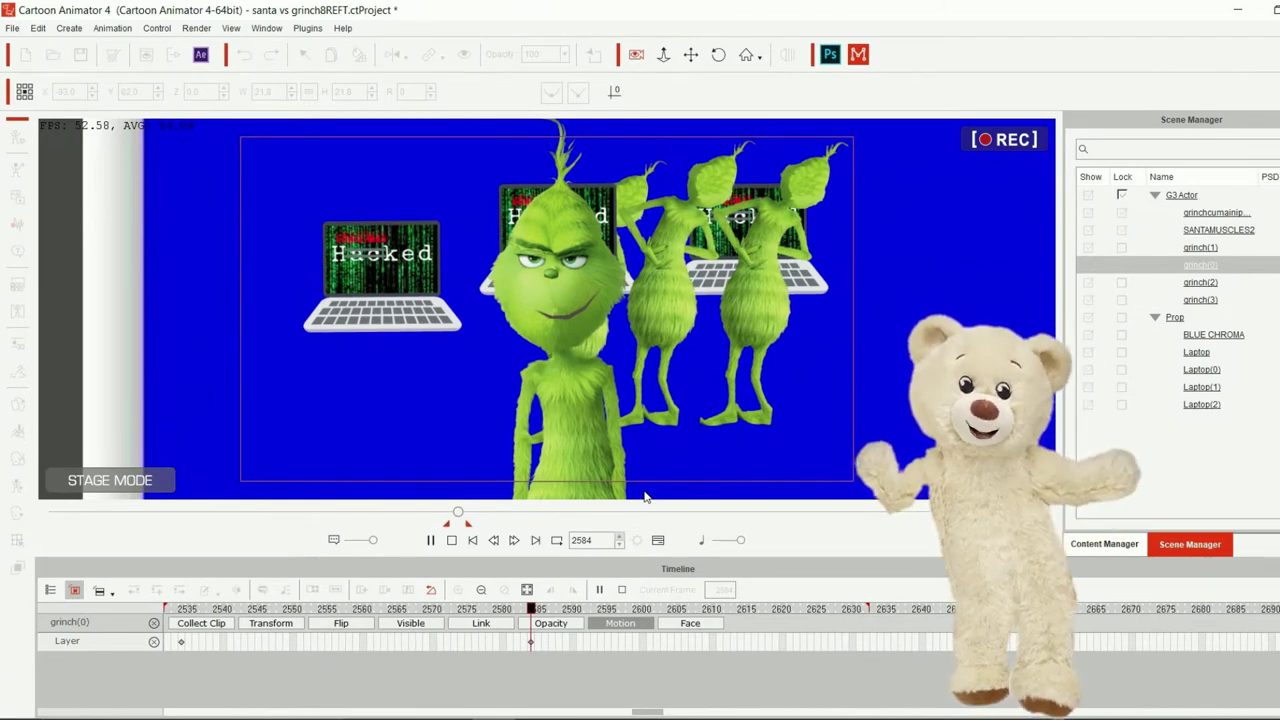
pyautogui.press('space')
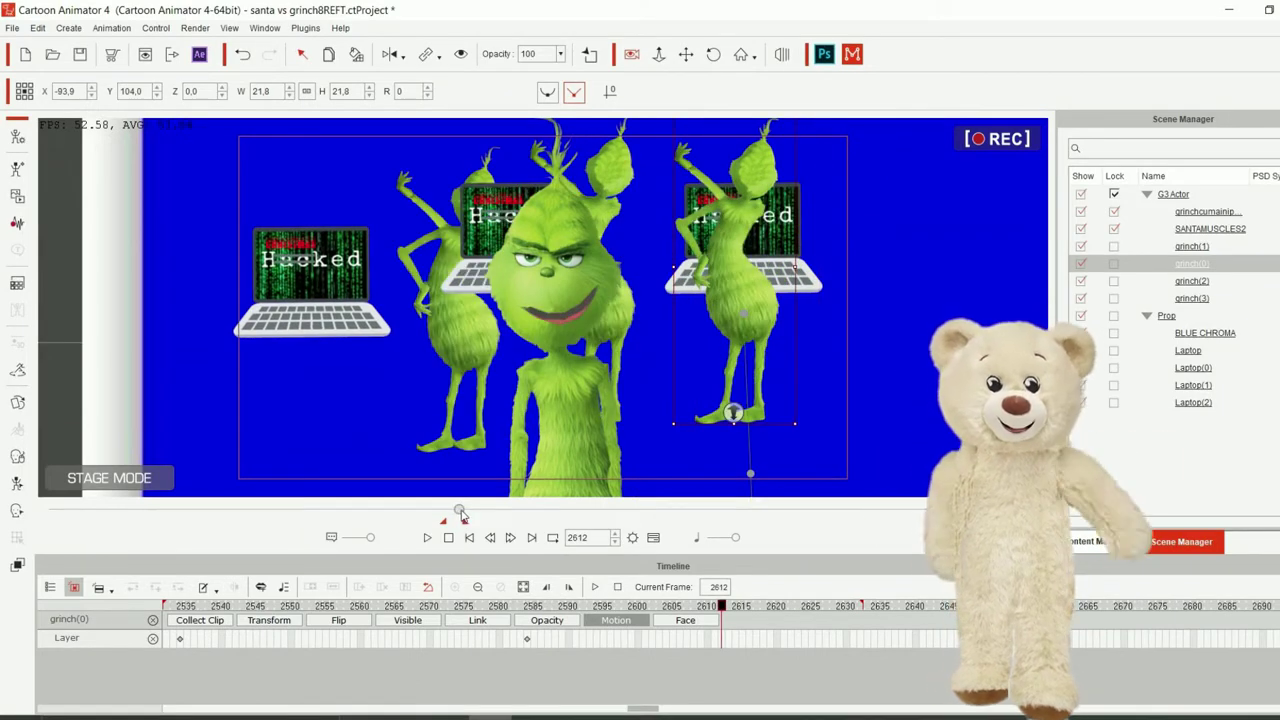
pyautogui.press('space')
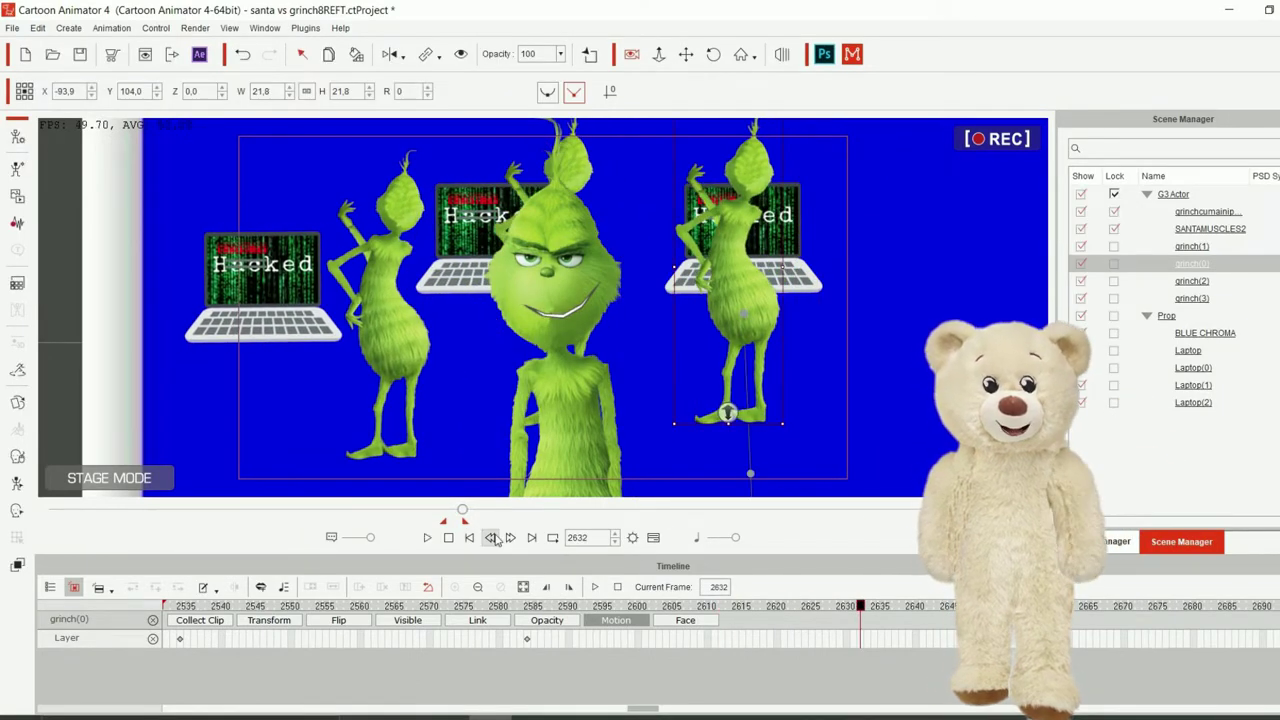
pyautogui.press('space')
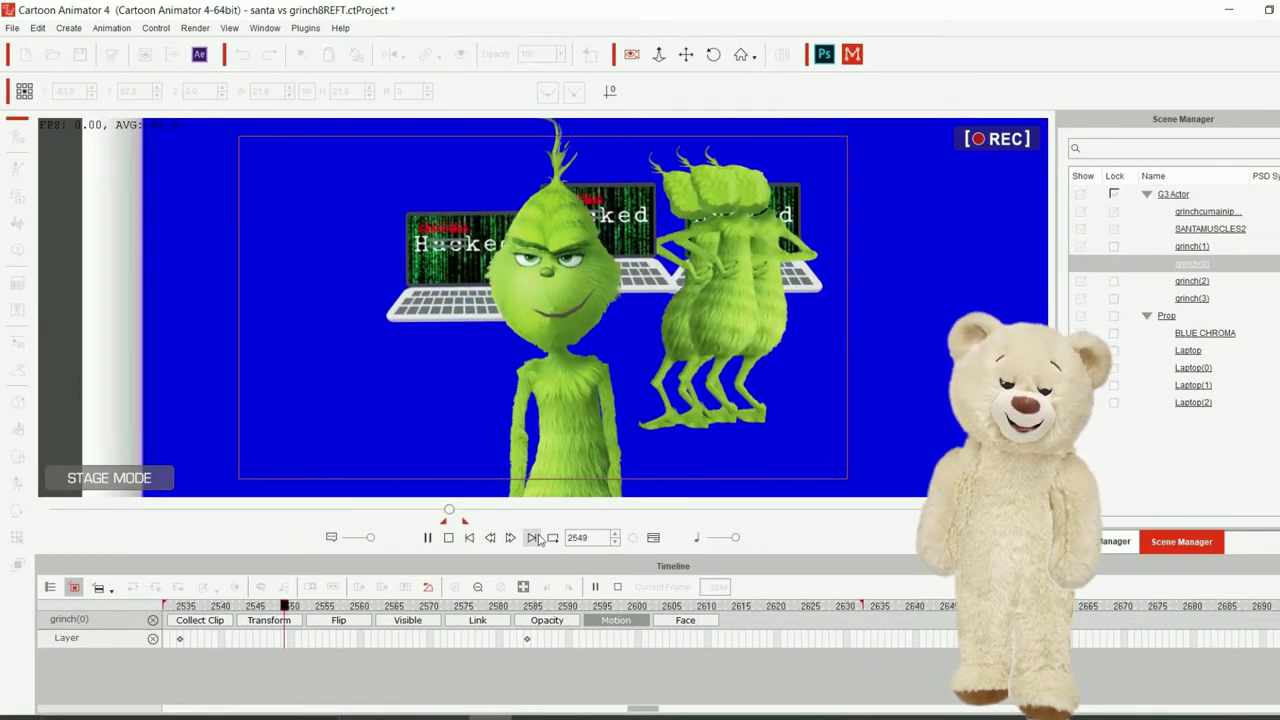
pyautogui.press('space')
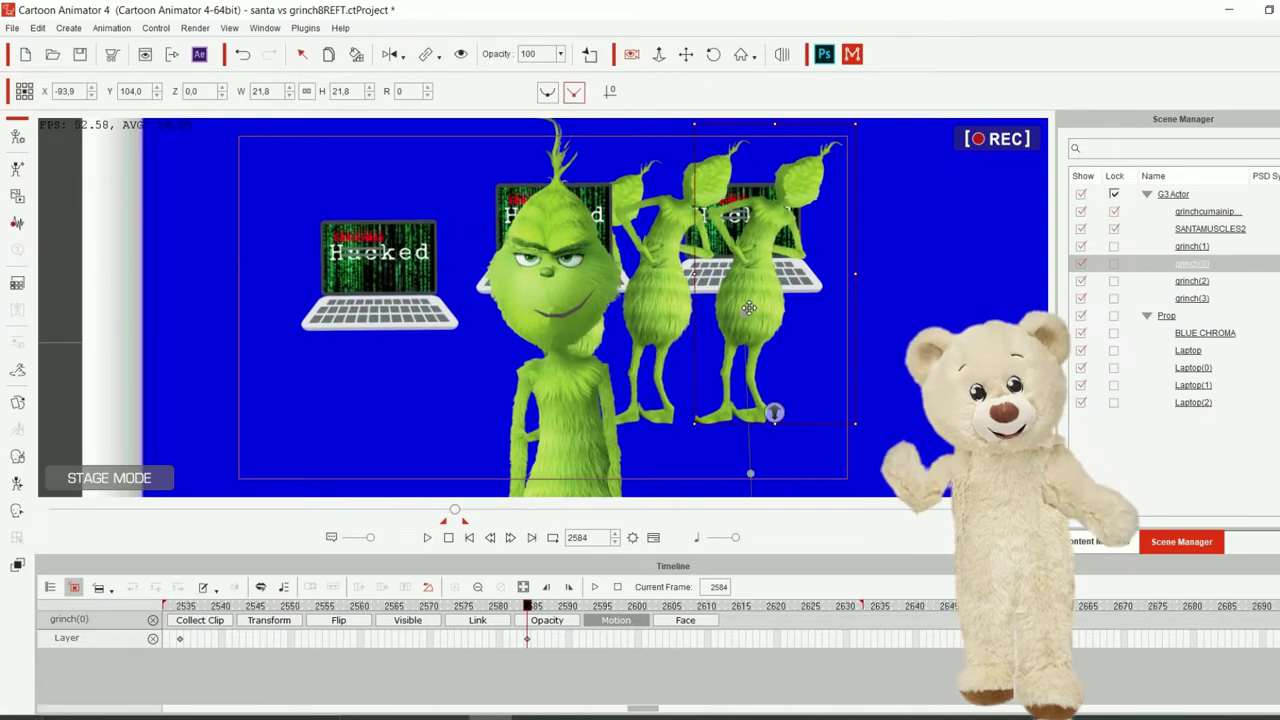
# - Inspect the right-hand Grinch's layer order, selecting its LHand and LArm layers
pyautogui.rightClick(755, 314)
pyautogui.moveTo(765, 325)
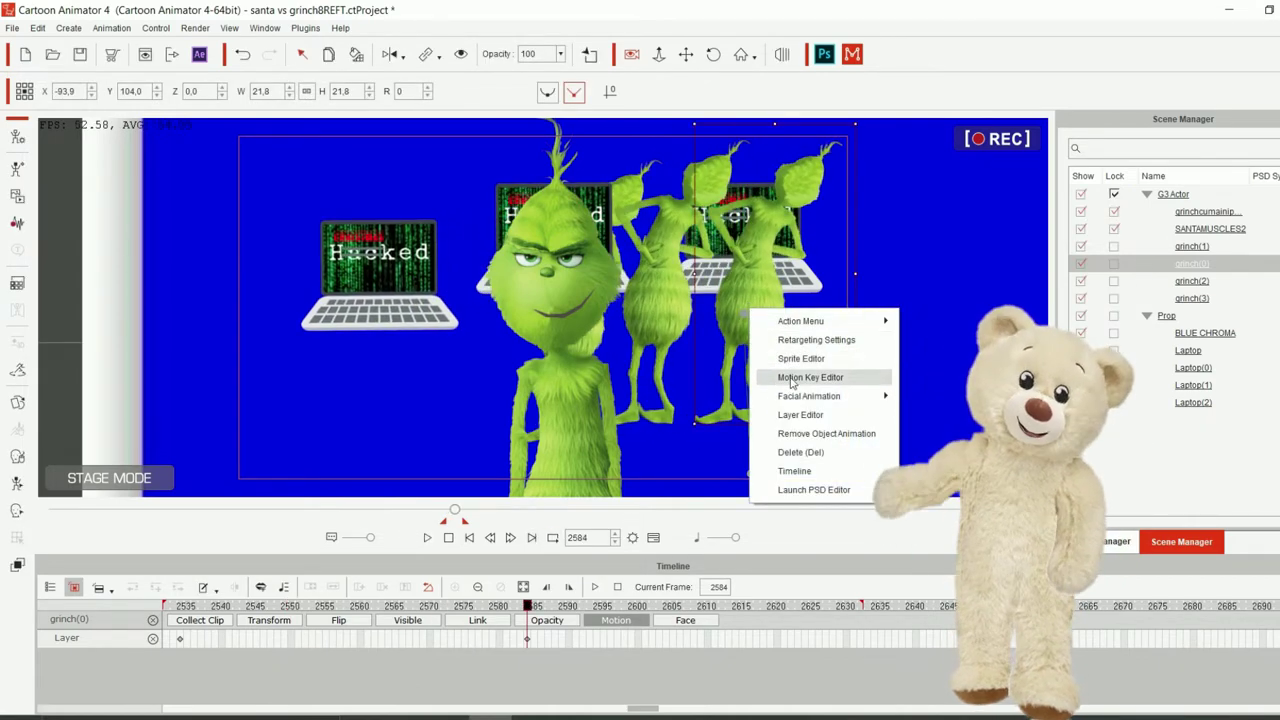
pyautogui.click(800, 414)
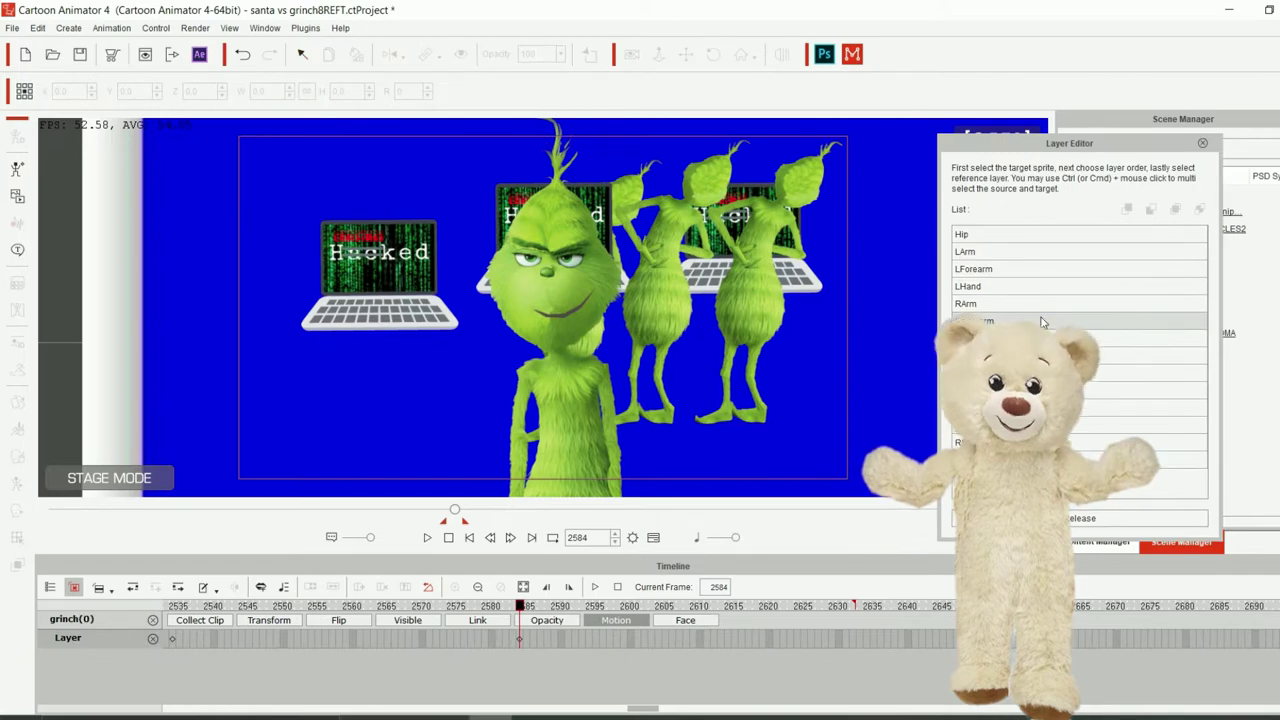
pyautogui.click(1040, 286)
pyautogui.click(1040, 251)
pyautogui.click(429, 699)
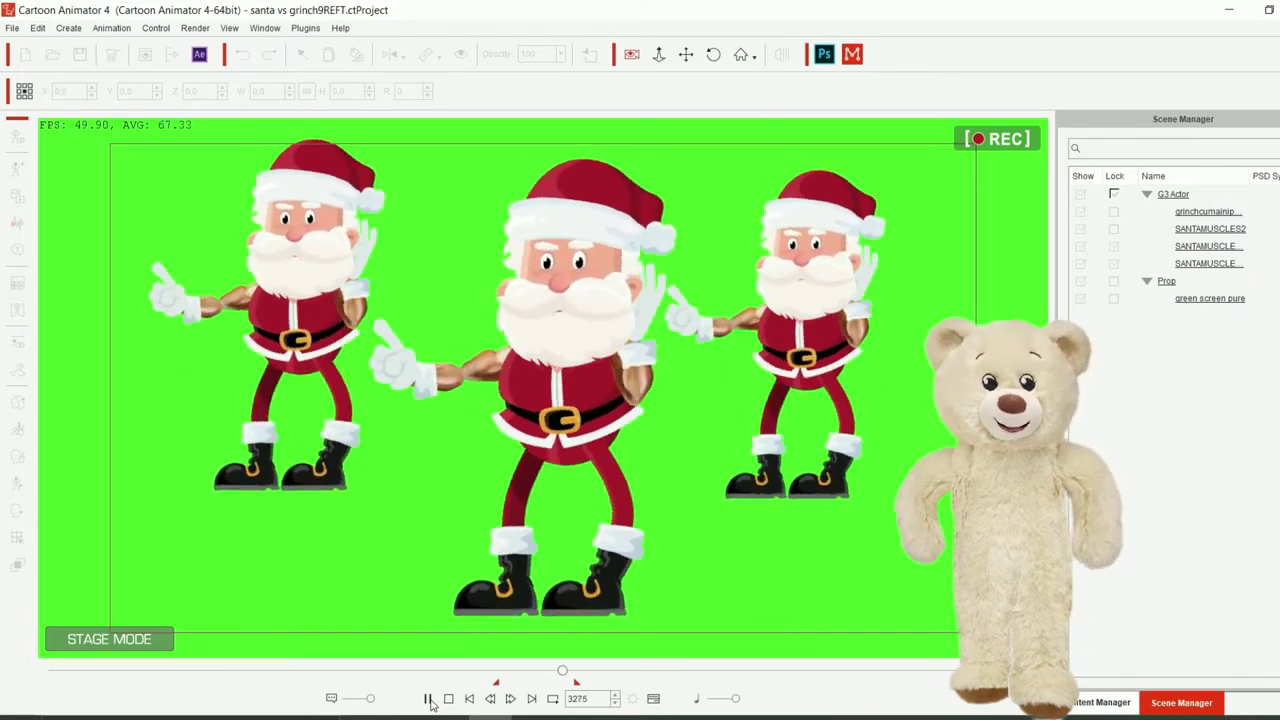
# - Pause the three dancing Santas
pyautogui.click(429, 700)
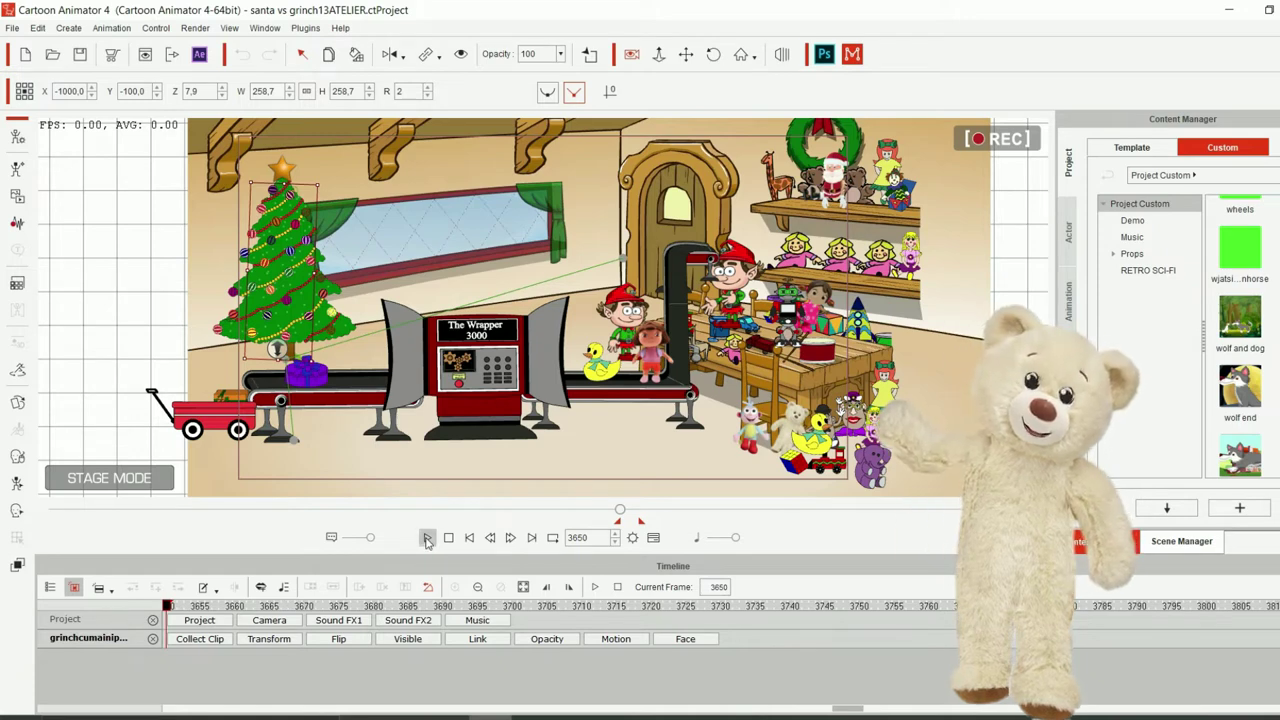
# - Play the toy workshop scene briefly, then stop it
pyautogui.click(427, 538)
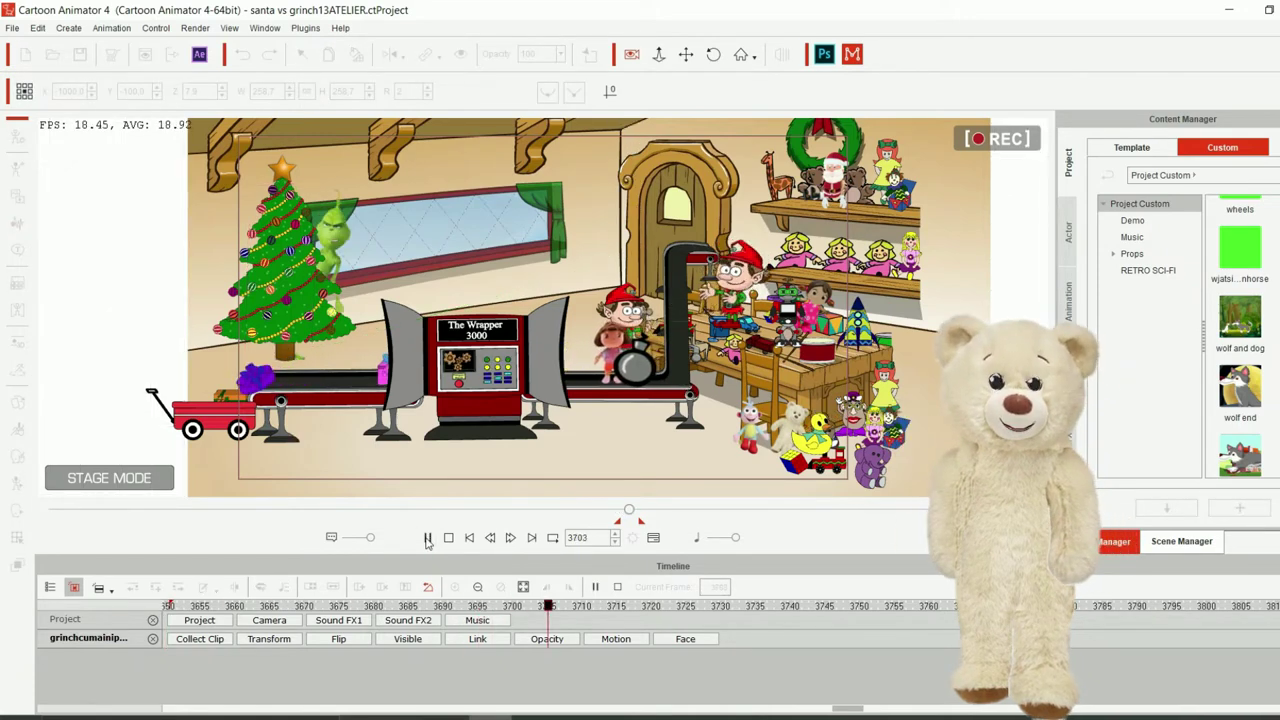
pyautogui.click(427, 538)
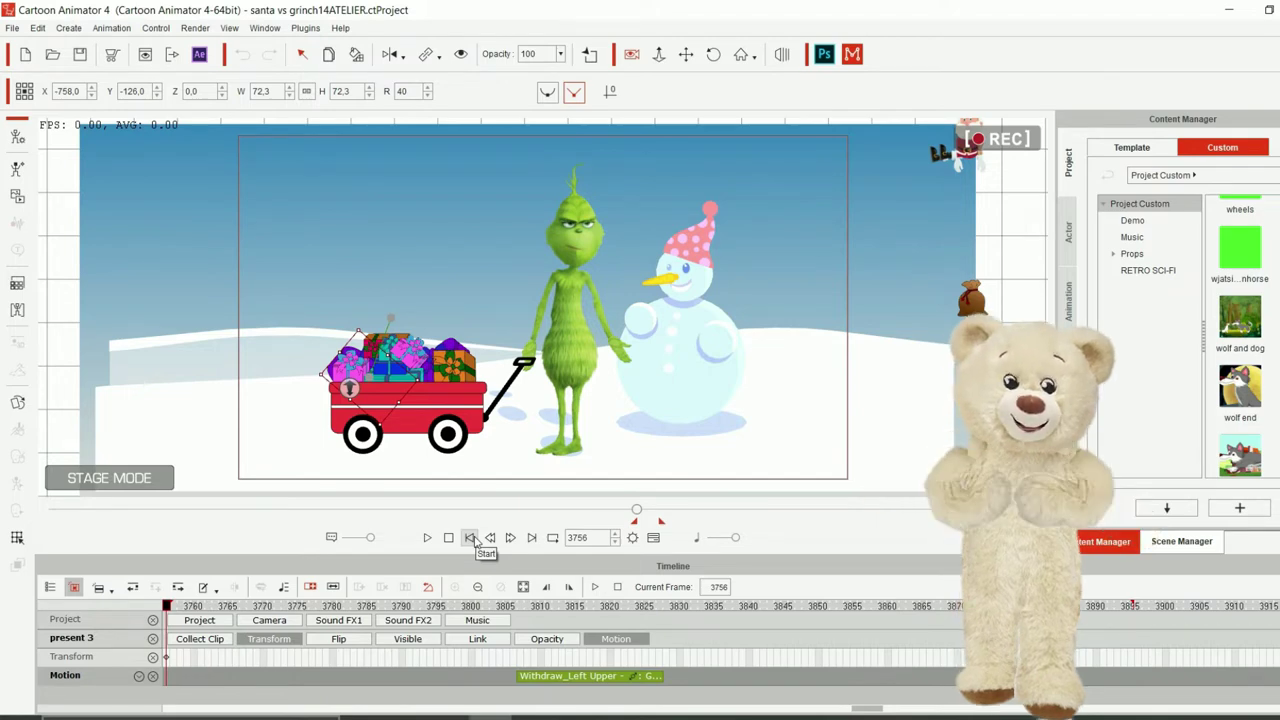
# - Tilt the present pile in the wagon from rotation 40 to 18, then preview the snow scene
pyautogui.moveTo(358, 332); pyautogui.dragTo(336, 352)
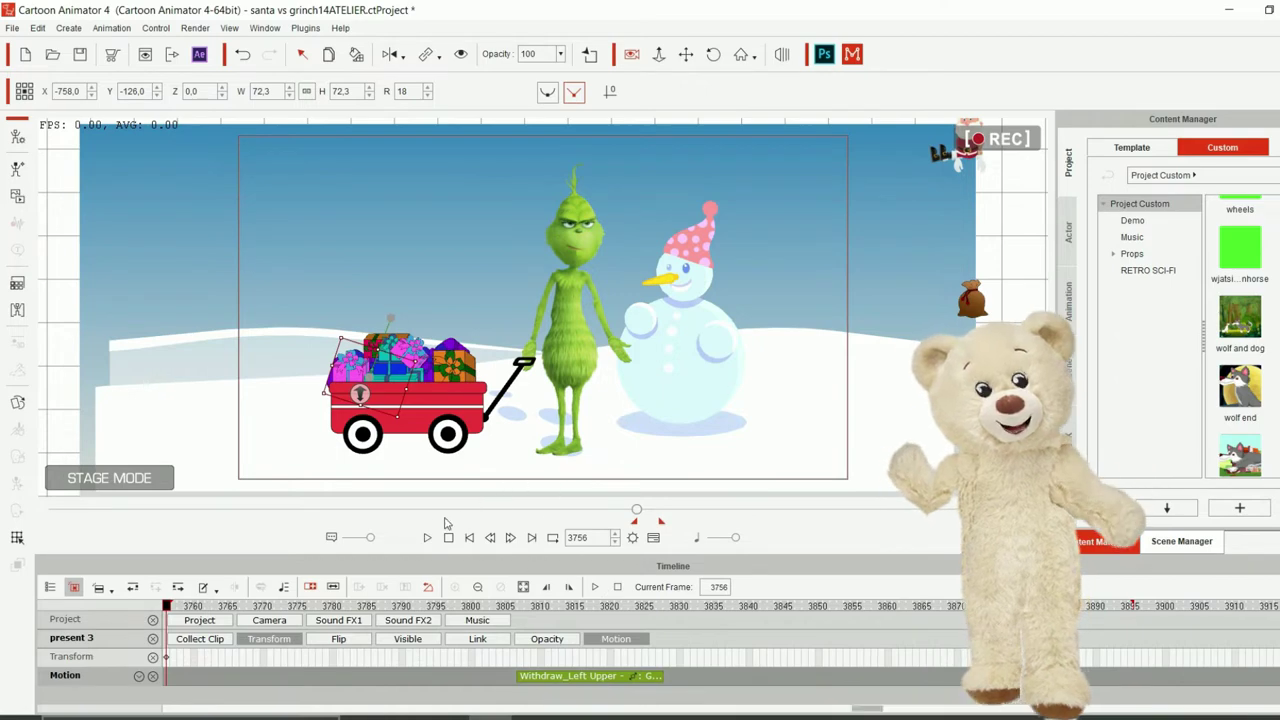
pyautogui.click(427, 538)
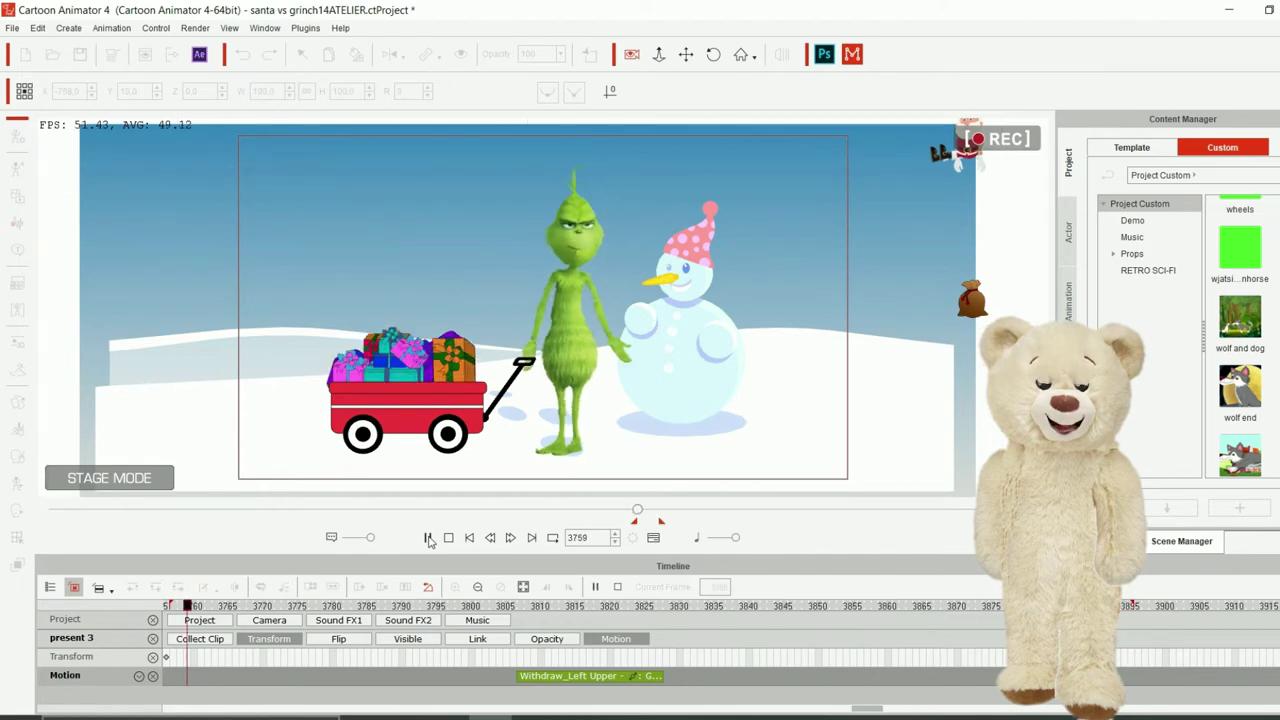
pyautogui.click(428, 538)
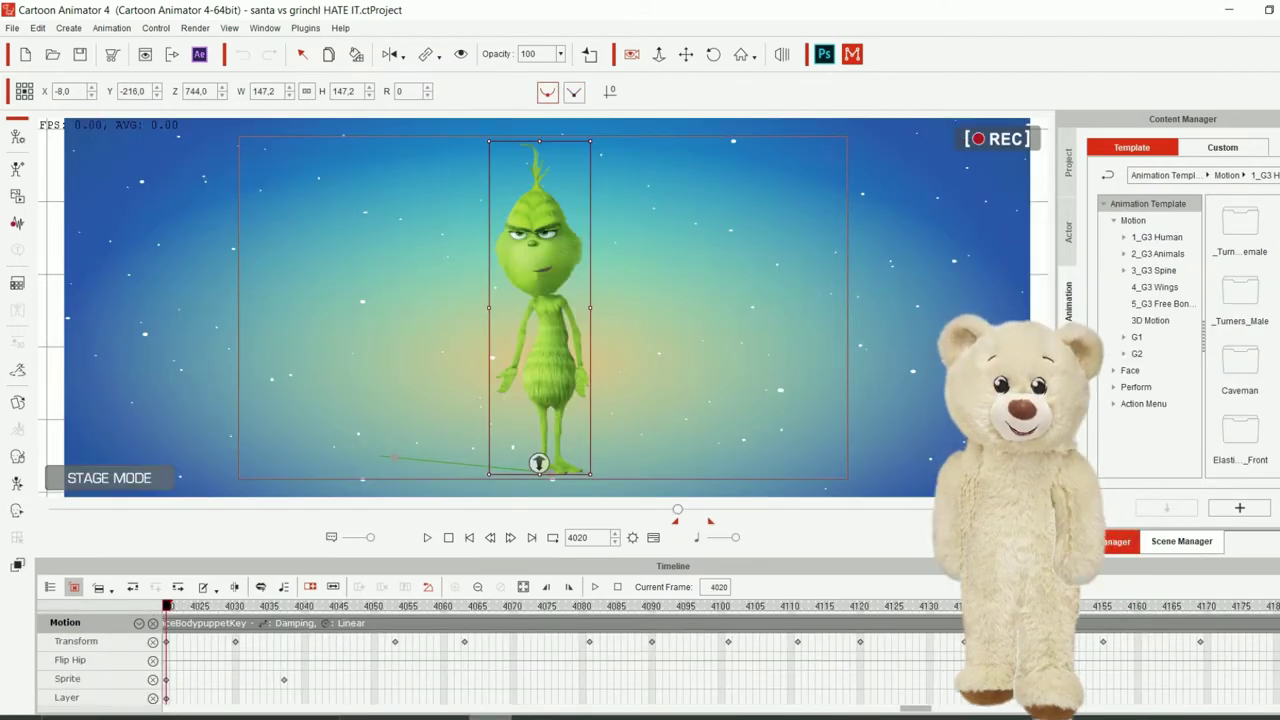
# - Play the Grinch's animation and pause it at frame 4212
pyautogui.click(428, 538)
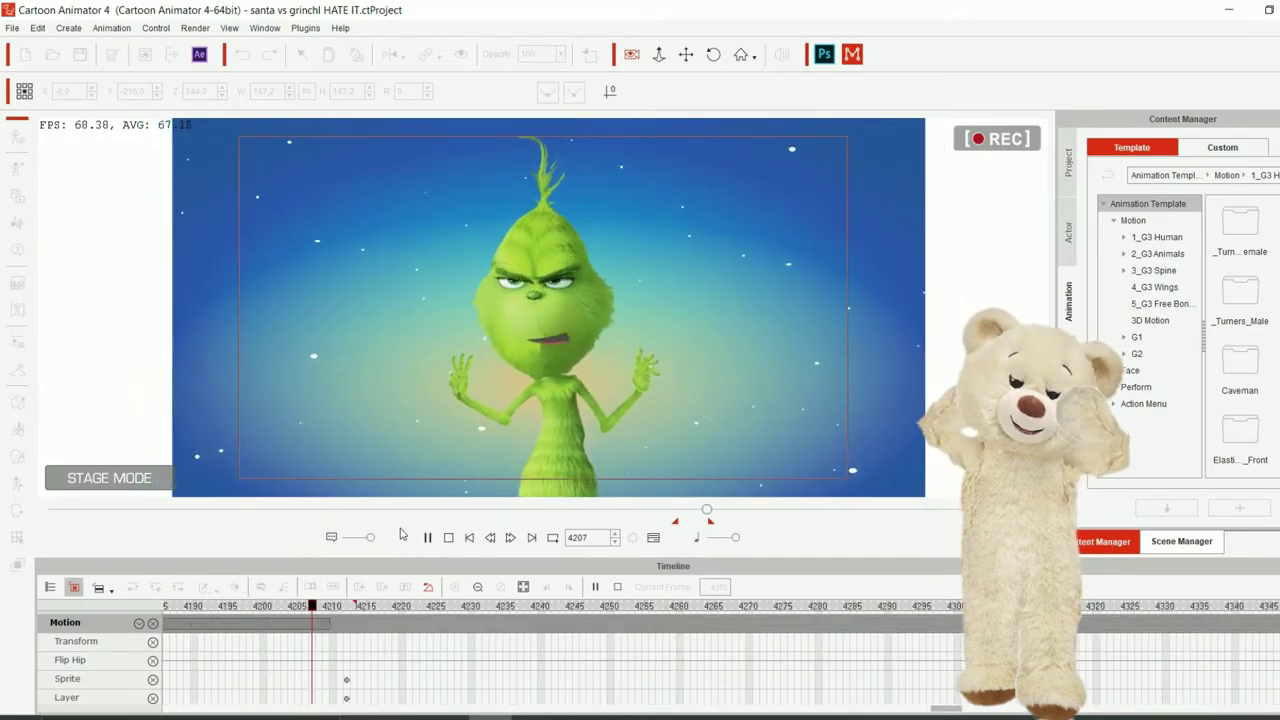
pyautogui.click(428, 538)
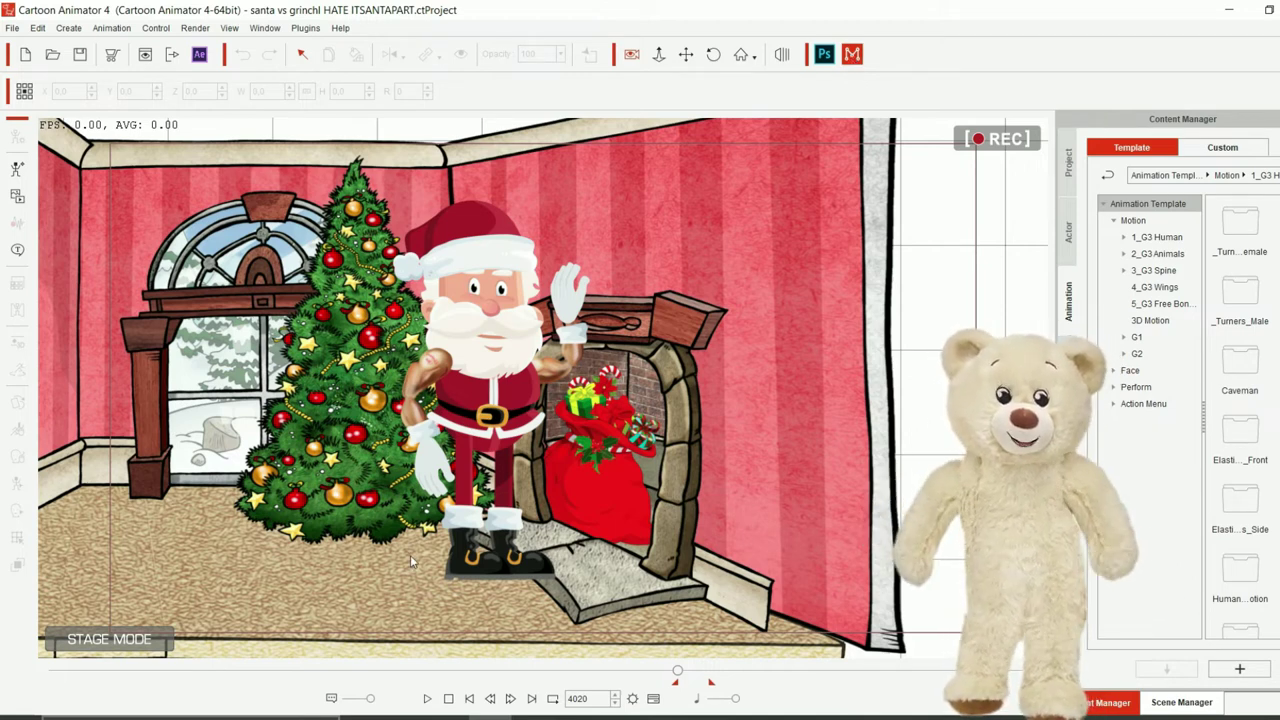
# - Play Santa climbing into the fireplace and stop it at frame 4217
pyautogui.click(428, 700)
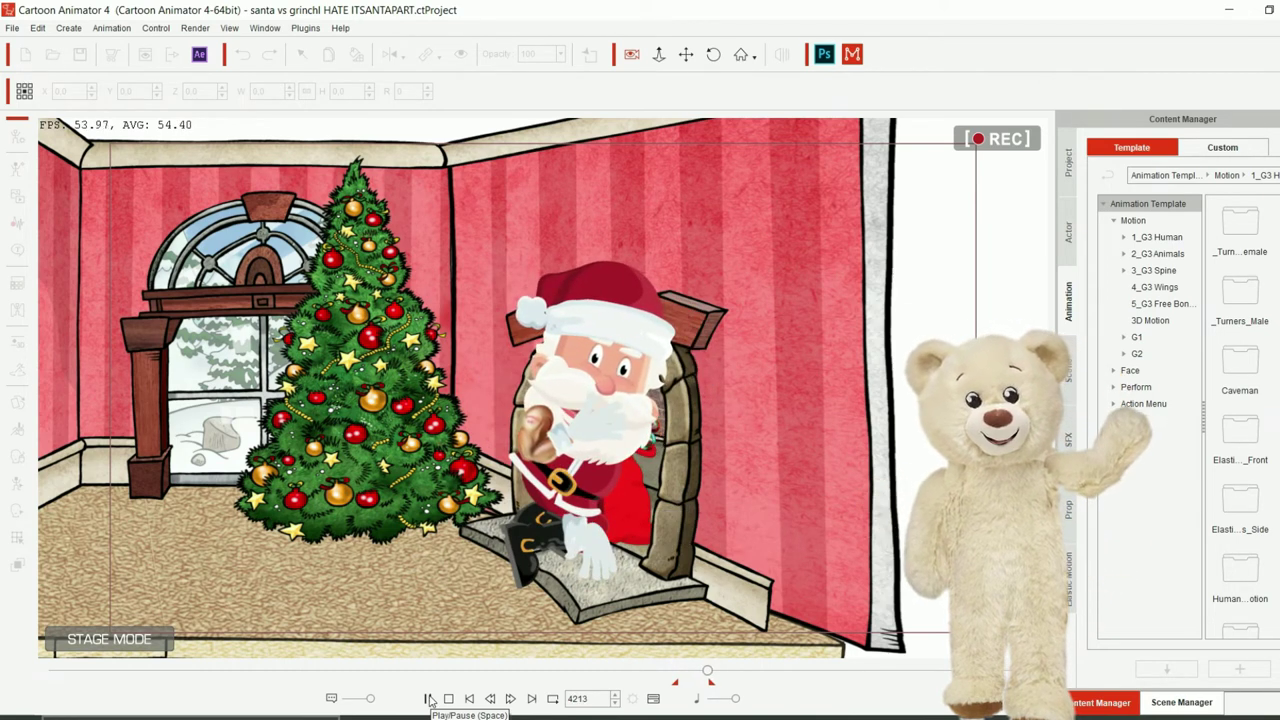
pyautogui.click(429, 698)
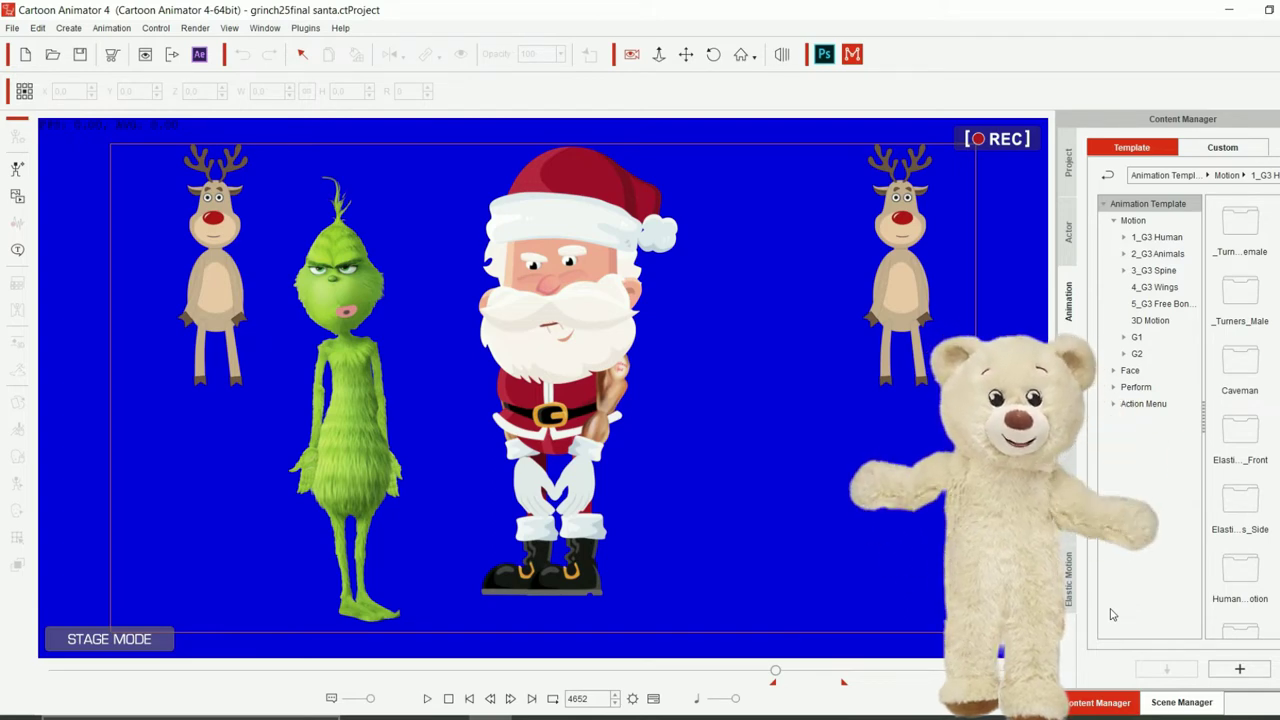
# - Play the Grinch leaning on Santa with Space and stop at frame 4950
pyautogui.press('space')
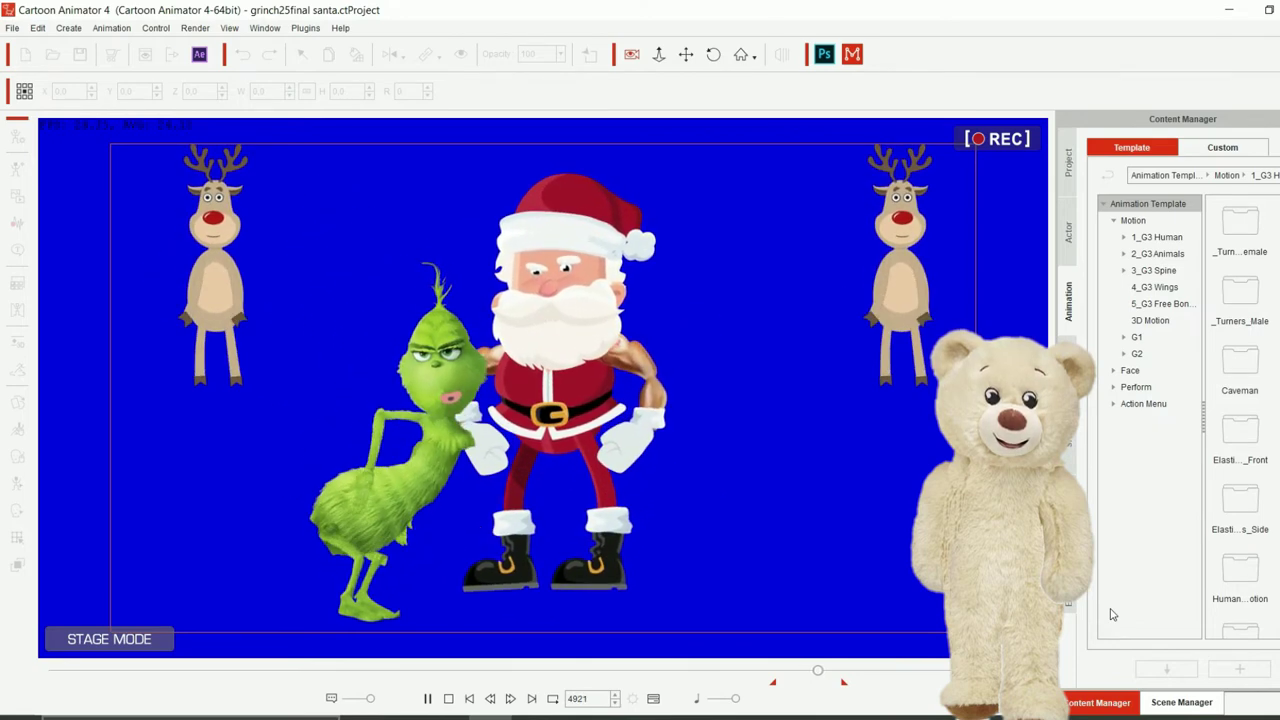
pyautogui.press('space')
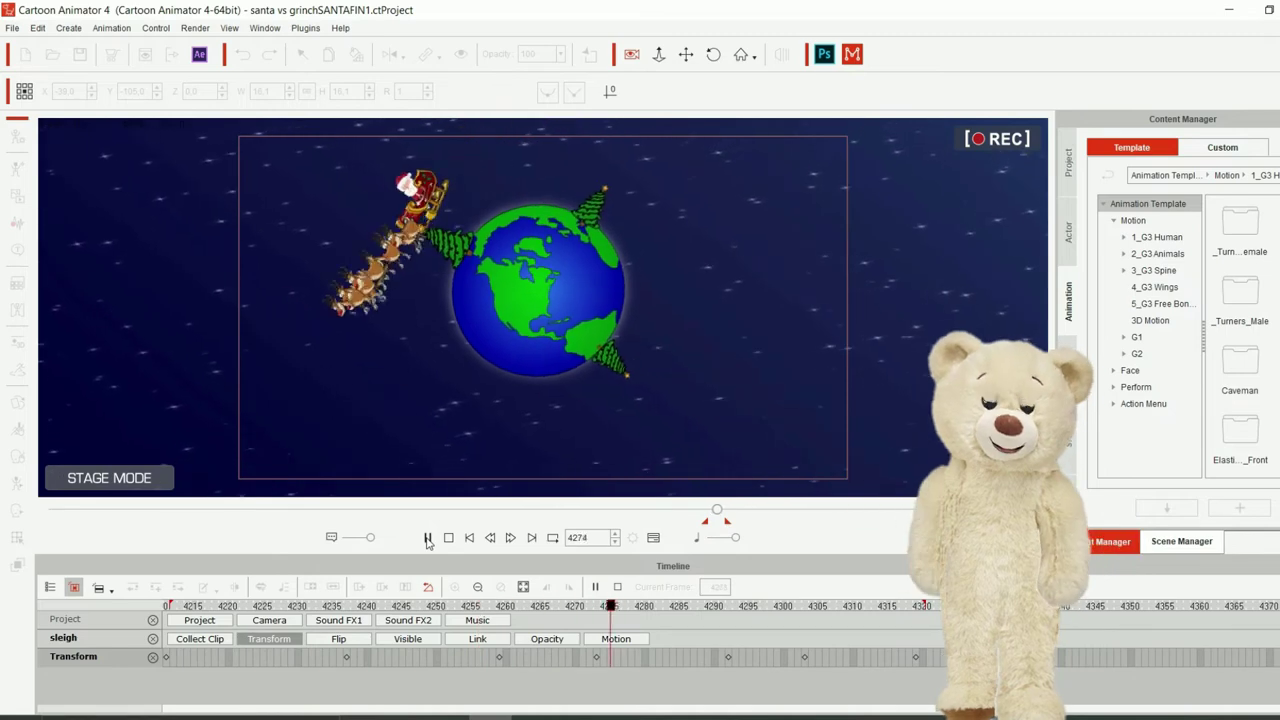
# - Stop the sleigh animation, then replay the sleigh circling the globe
pyautogui.click(427, 538)
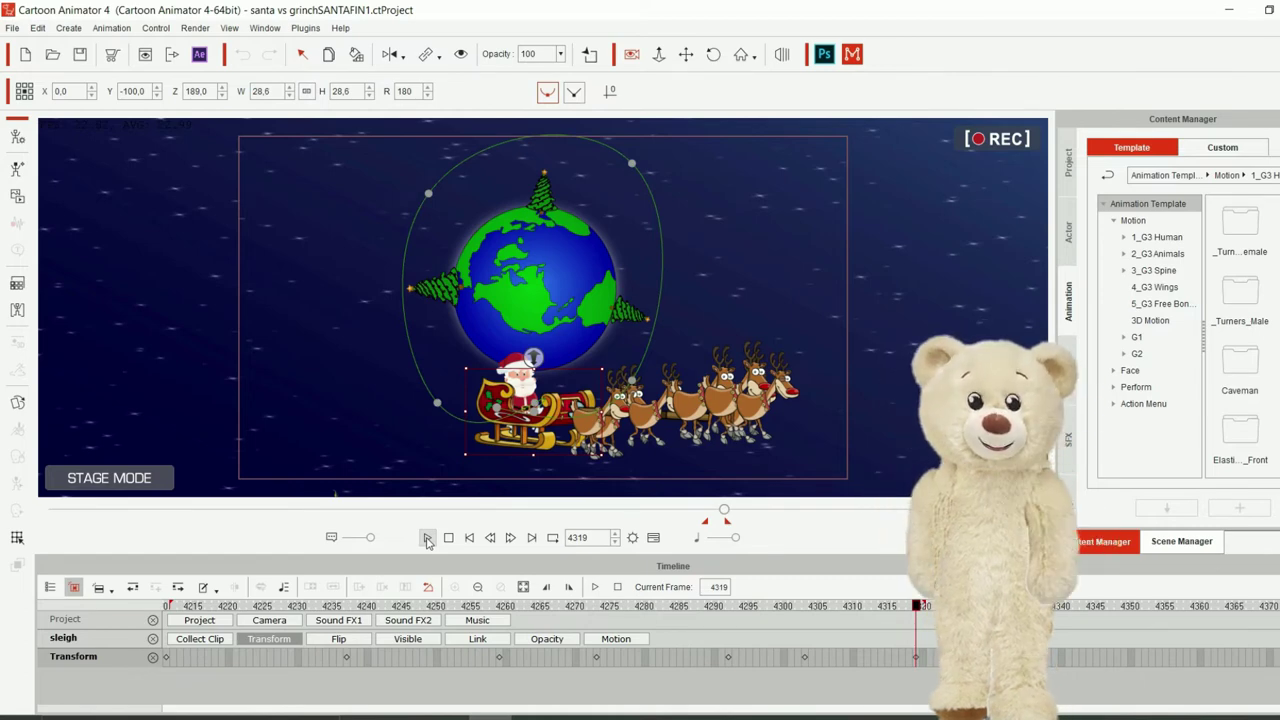
pyautogui.click(427, 538)
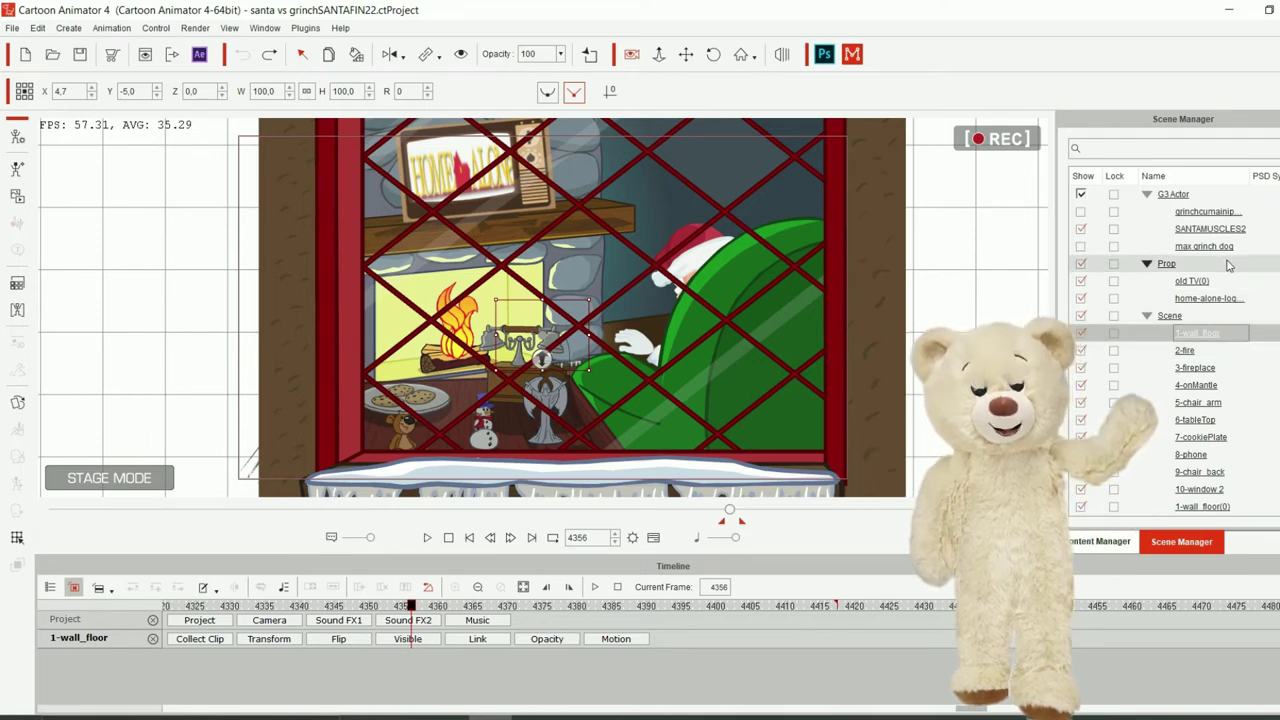
# - Nudge SANTAMUSCLES2 up-left, then orbit the F3 3D view to inspect the window scene's layers
pyautogui.click(1208, 229)
pyautogui.moveTo(727, 296)
pyautogui.mouseDown()
pyautogui.moveTo(629, 272)
pyautogui.moveTo(731, 302)
pyautogui.mouseUp()
pyautogui.press('F3')
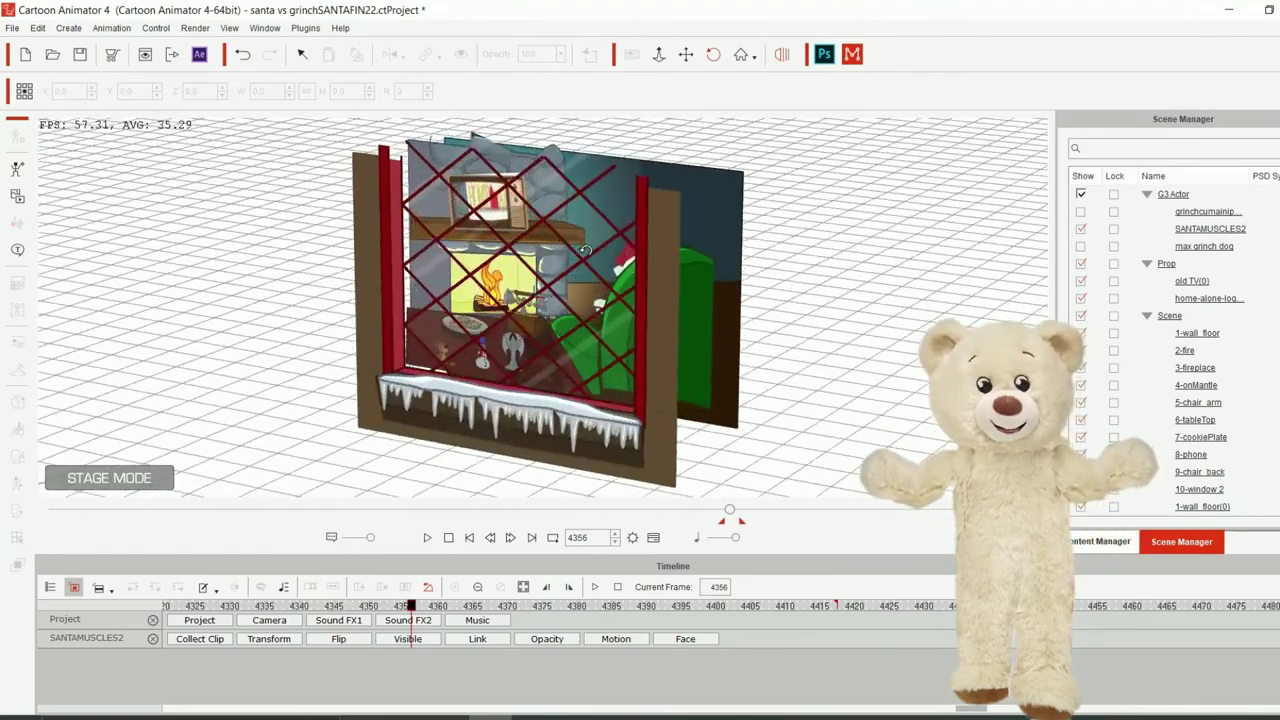
pyautogui.moveTo(605, 241); pyautogui.dragTo(503, 241)
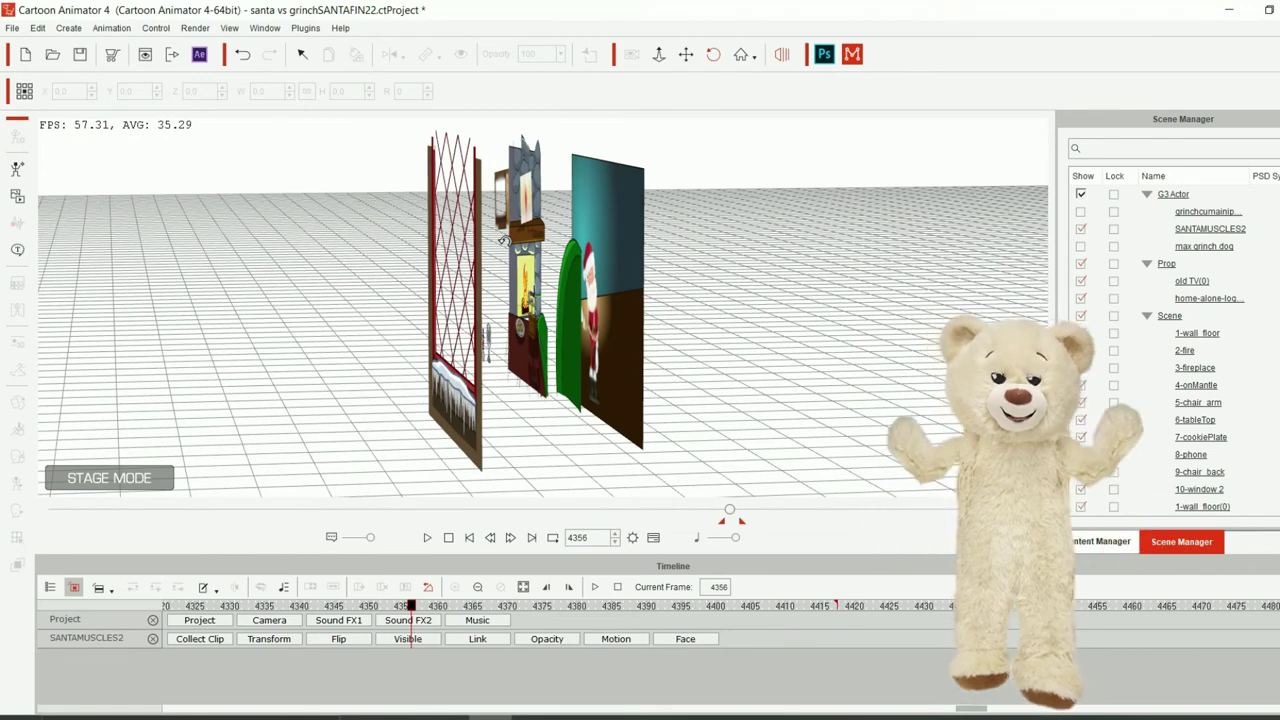
pyautogui.moveTo(503, 240); pyautogui.dragTo(502, 241)
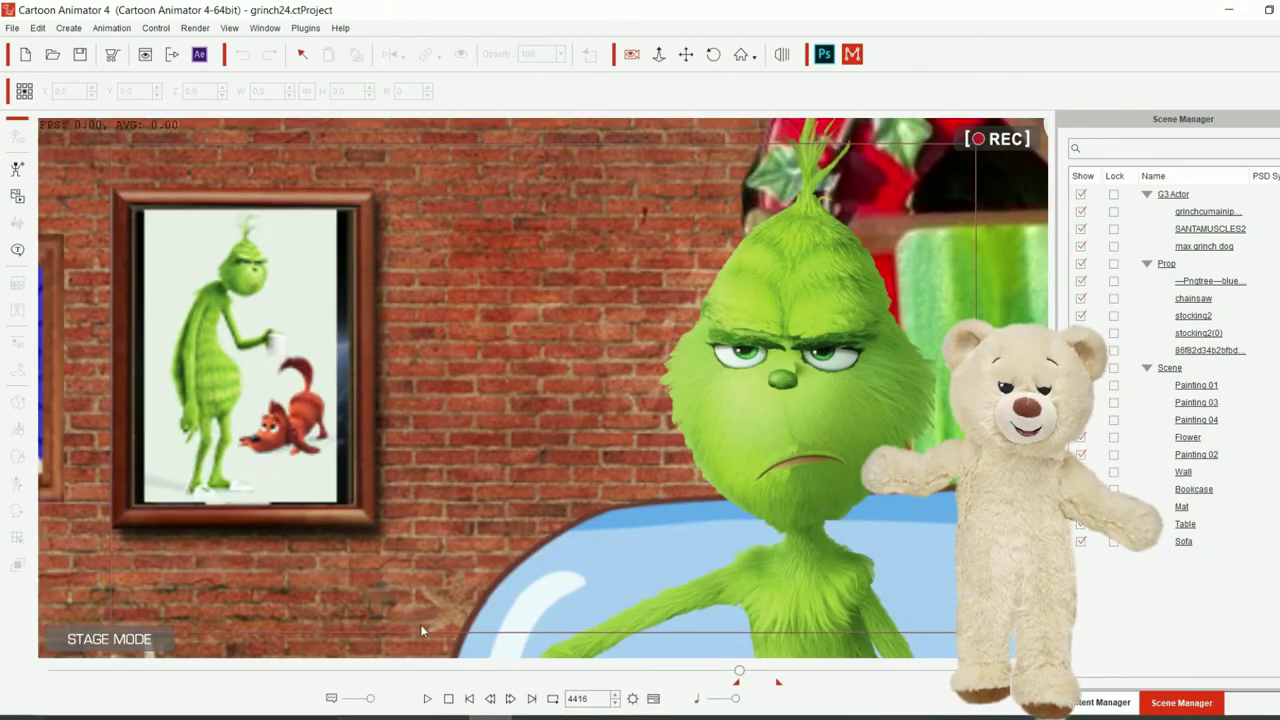
# - Play the sofa scene with the Grinch, his dog and Santa, stopping at frame 4652
pyautogui.click(428, 698)
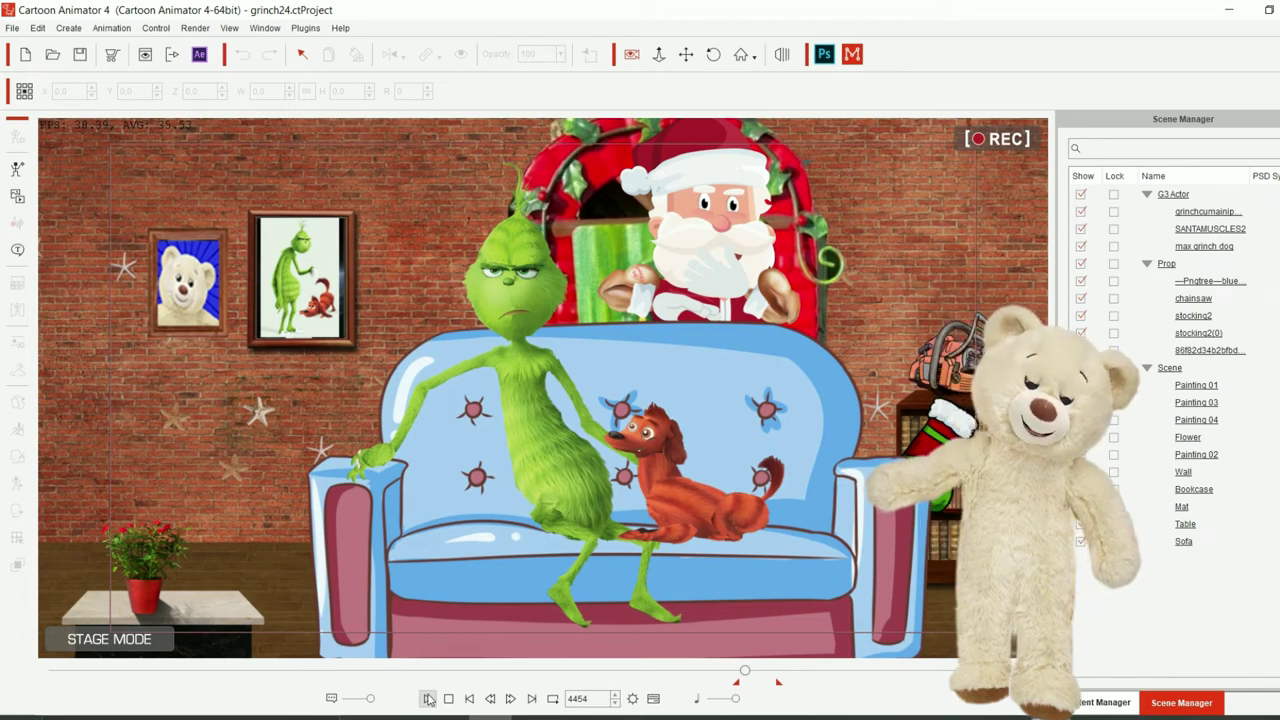
pyautogui.click(428, 698)
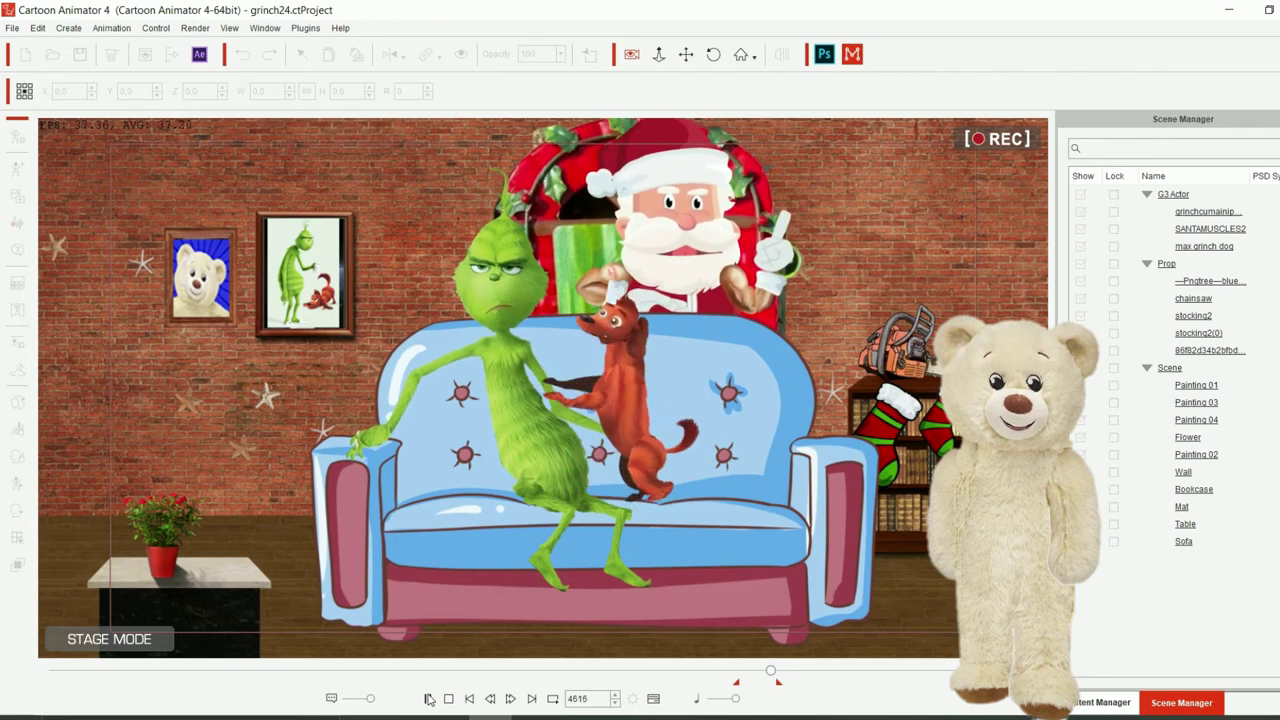
pyautogui.click(428, 698)
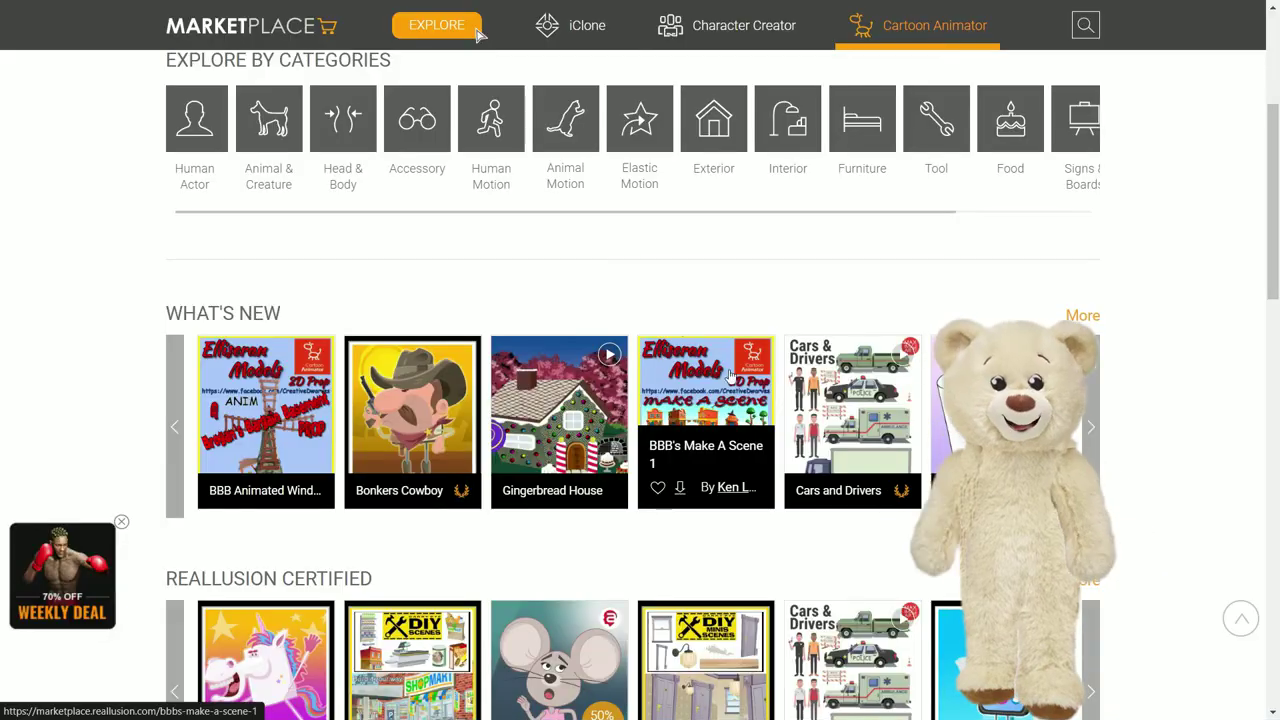
pyautogui.scroll(5, 604, 305)
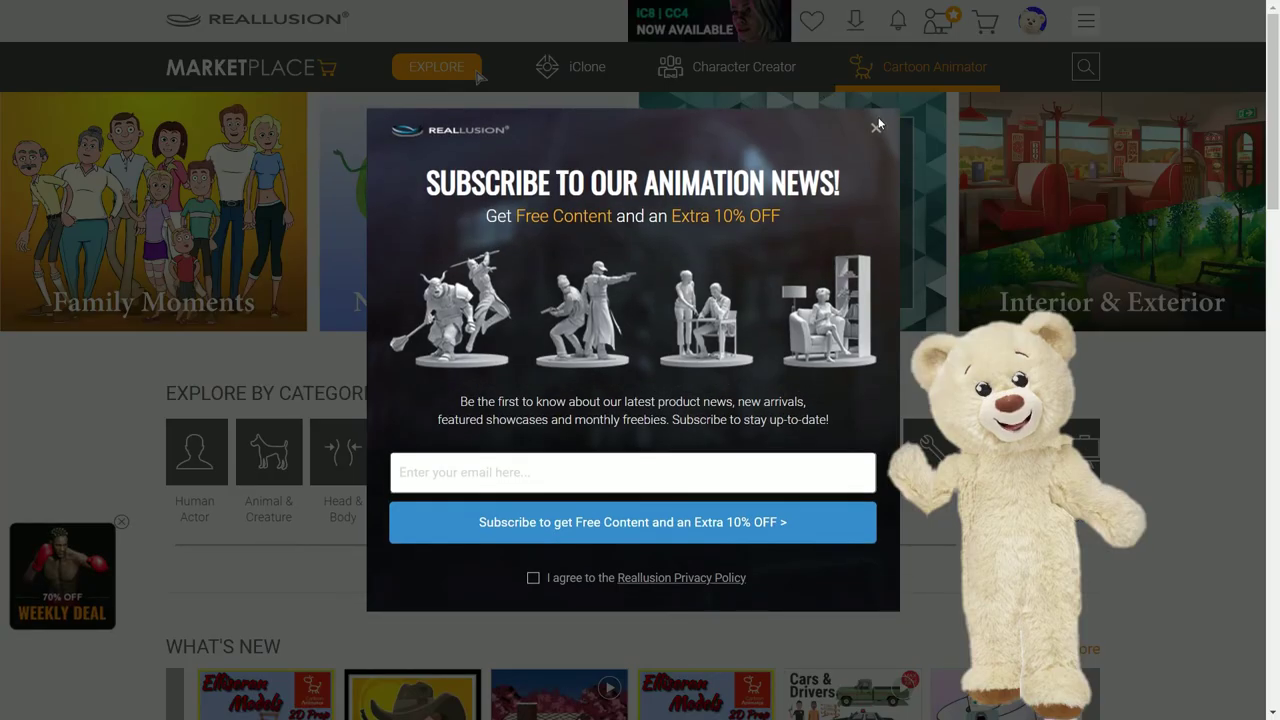
# - Close the newsletter popup and scroll through the store's What's New, Top Paid and Free rows
pyautogui.click(877, 126)
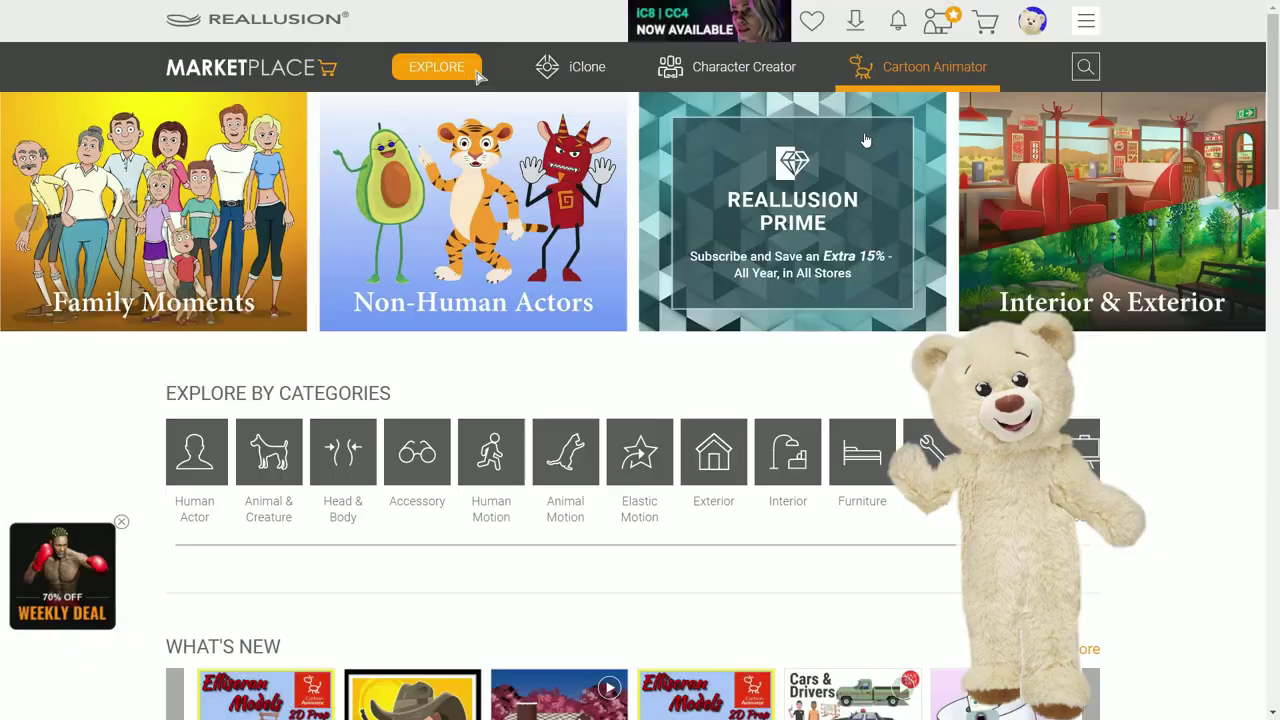
pyautogui.scroll(-3, 766, 311)
pyautogui.scroll(-12, 766, 311)
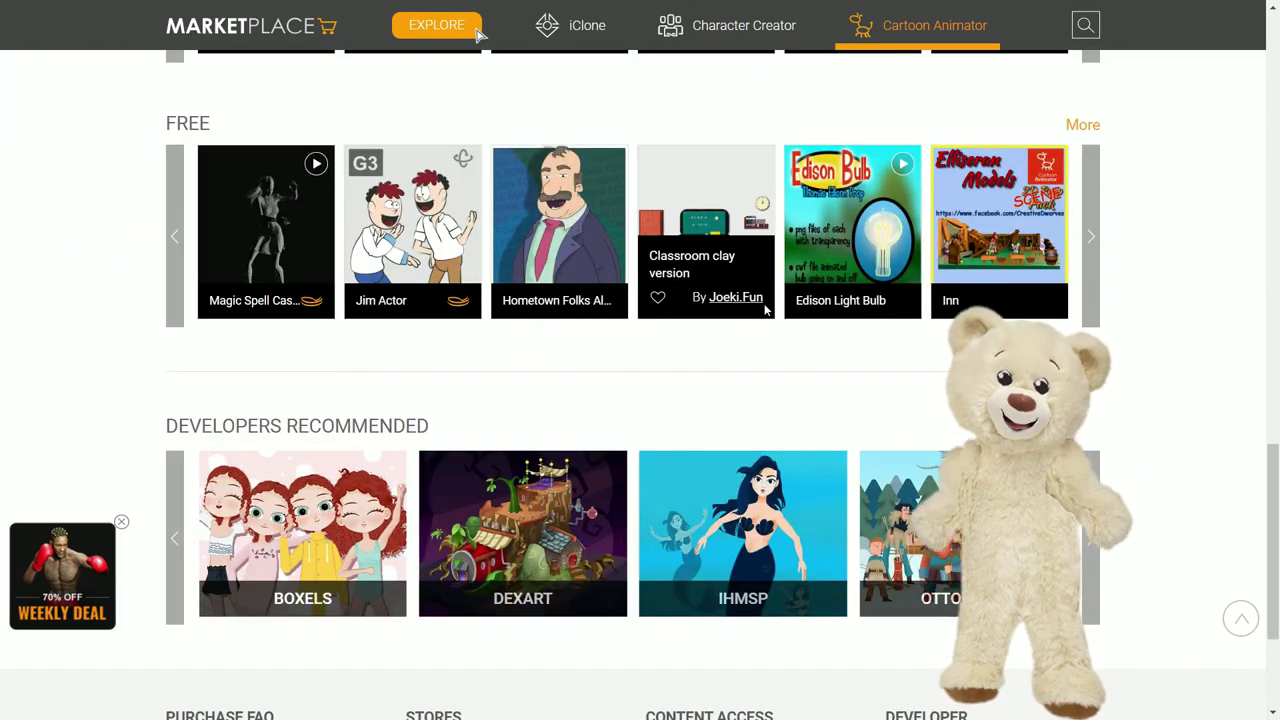
pyautogui.scroll(-3, 760, 312)
pyautogui.scroll(5, 707, 300)
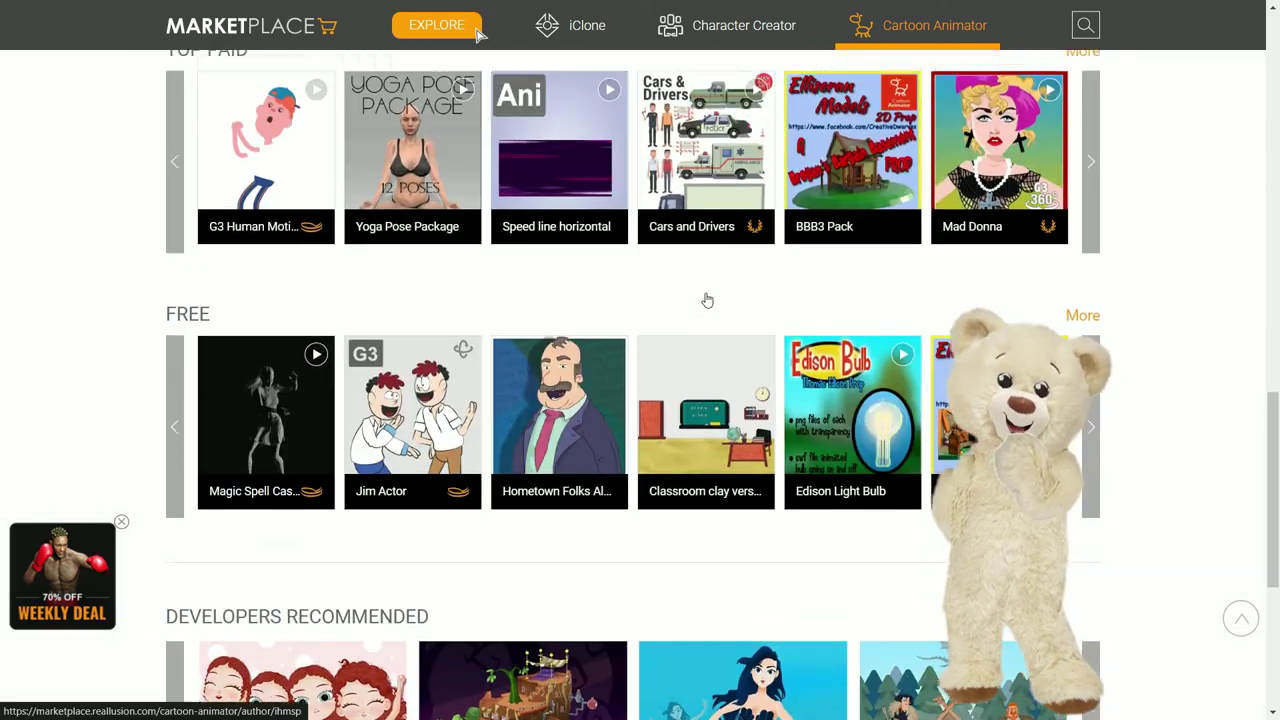
pyautogui.scroll(6, 707, 300)
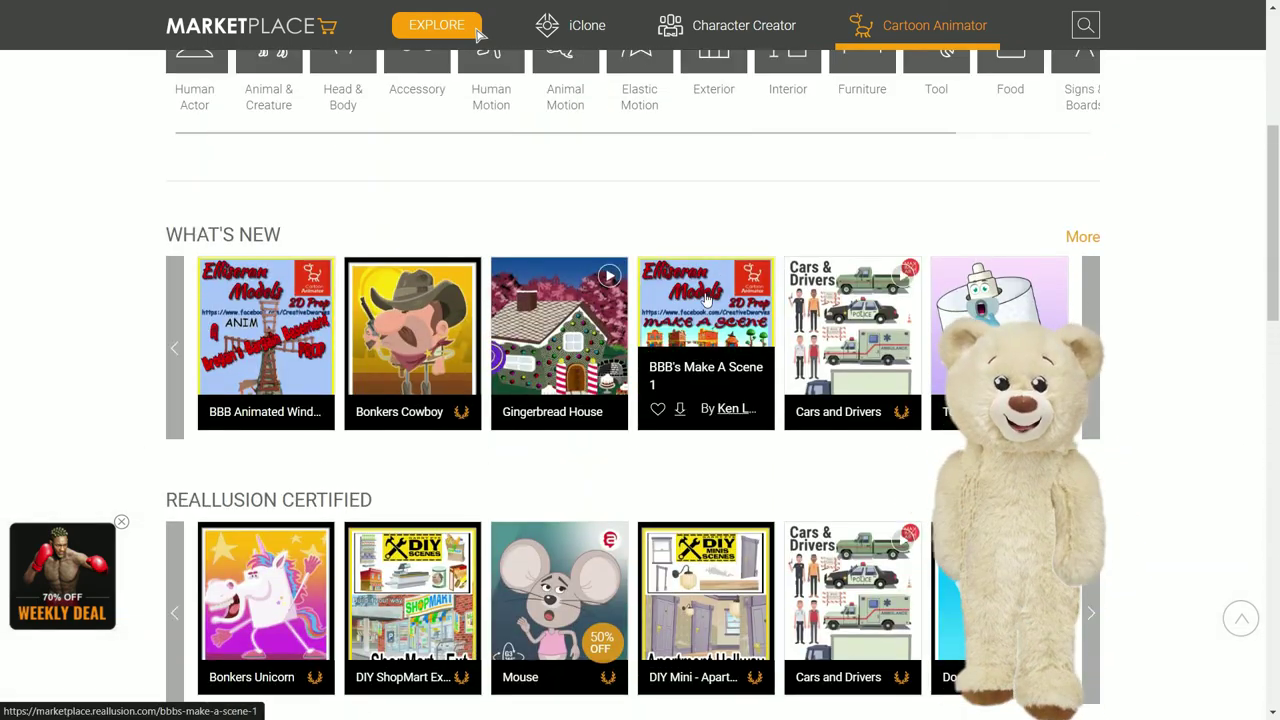